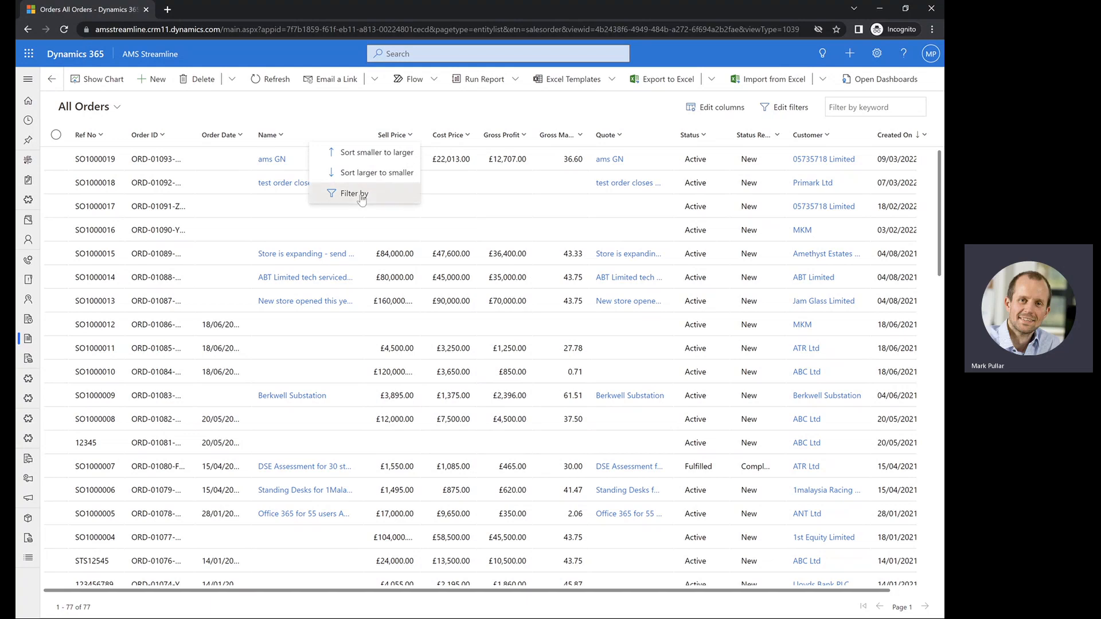
- Filter the orders list to Sell Price greater than 10000
click(361, 195)
click(394, 189)
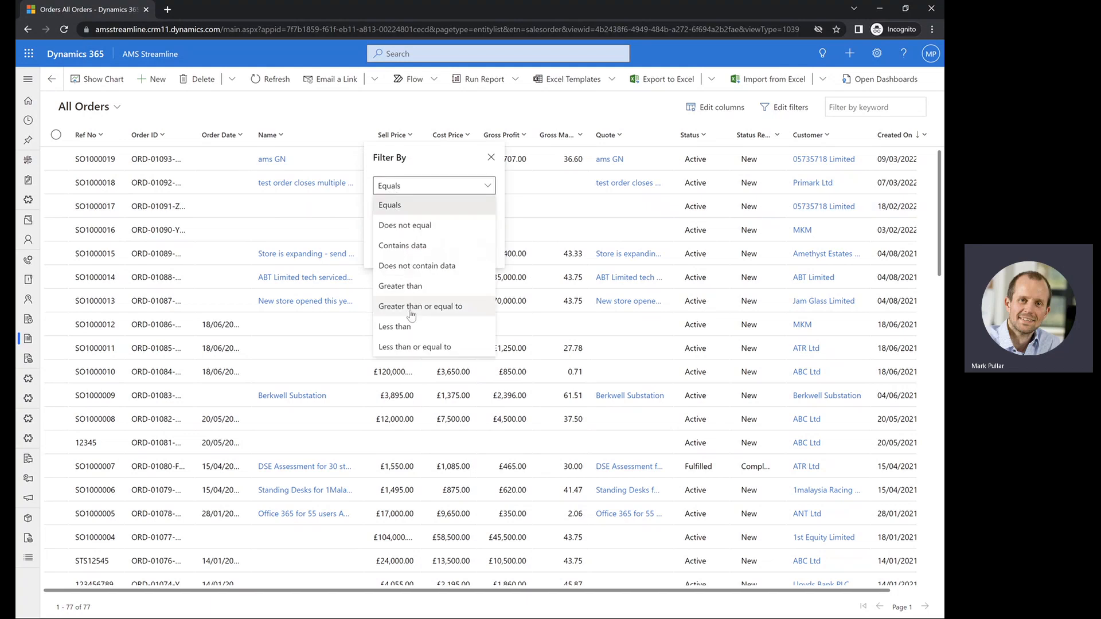
click(411, 286)
click(403, 215)
text(10000)
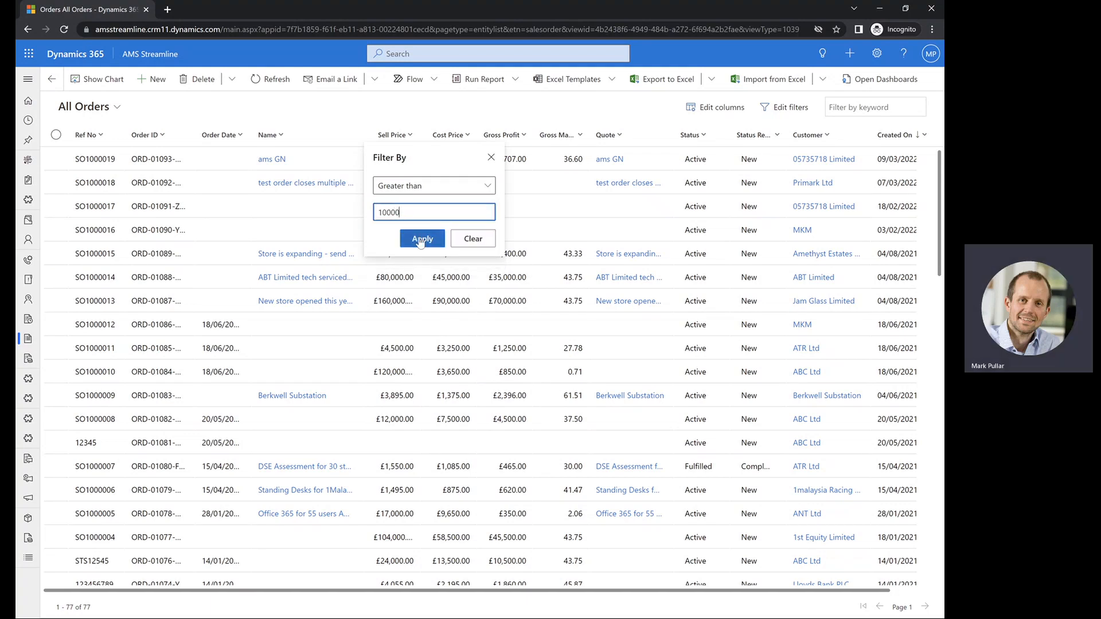
click(419, 238)
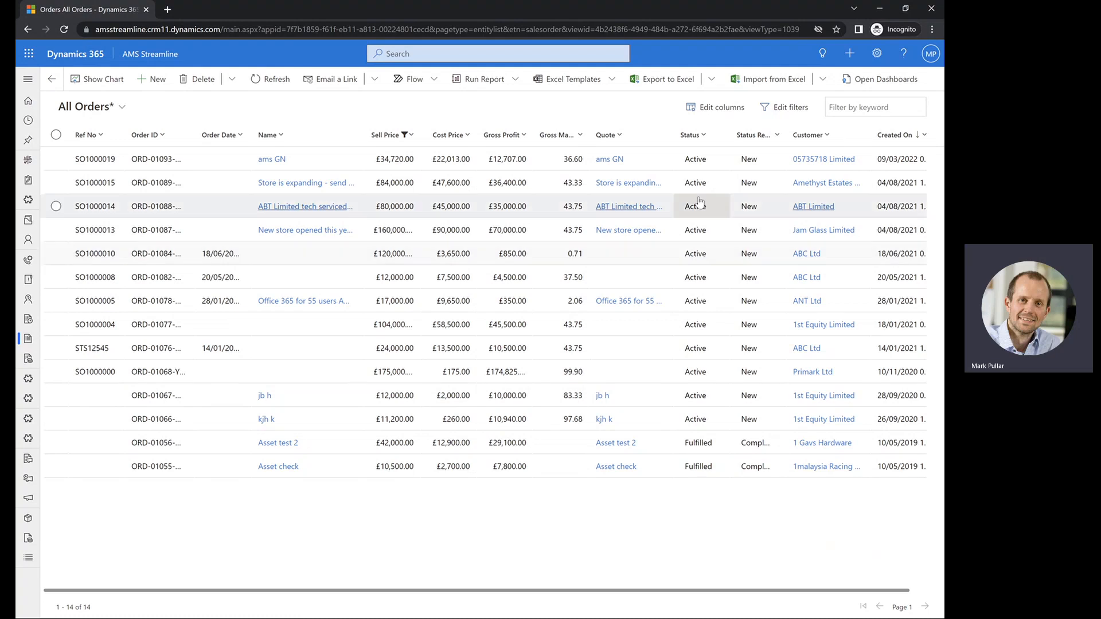
- Filter the orders list to records whose Status equals Active
click(704, 136)
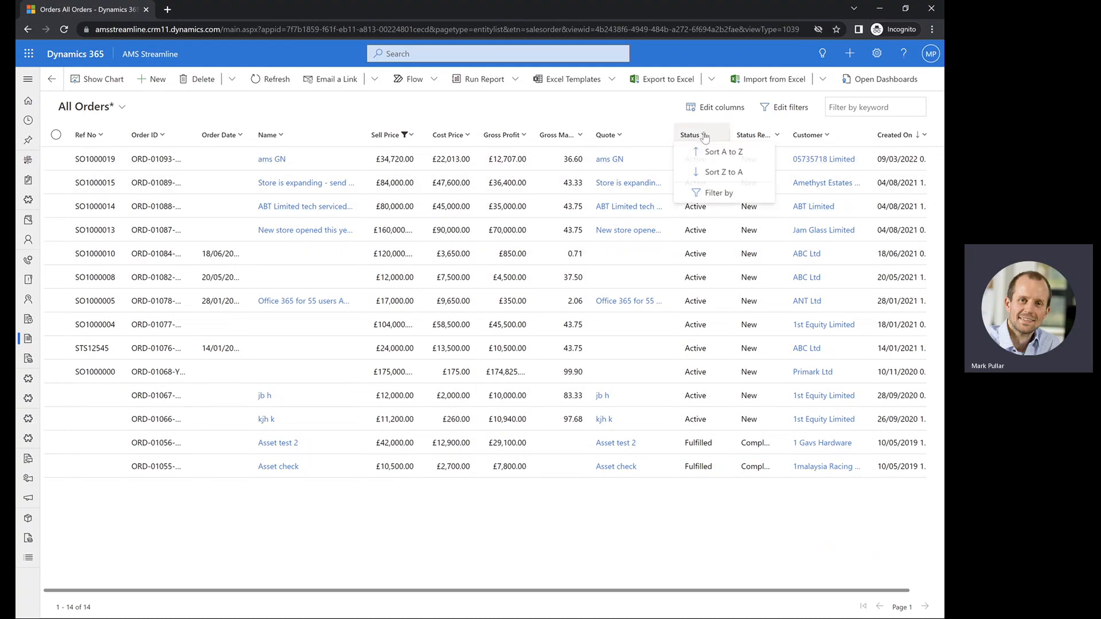
click(712, 190)
click(719, 212)
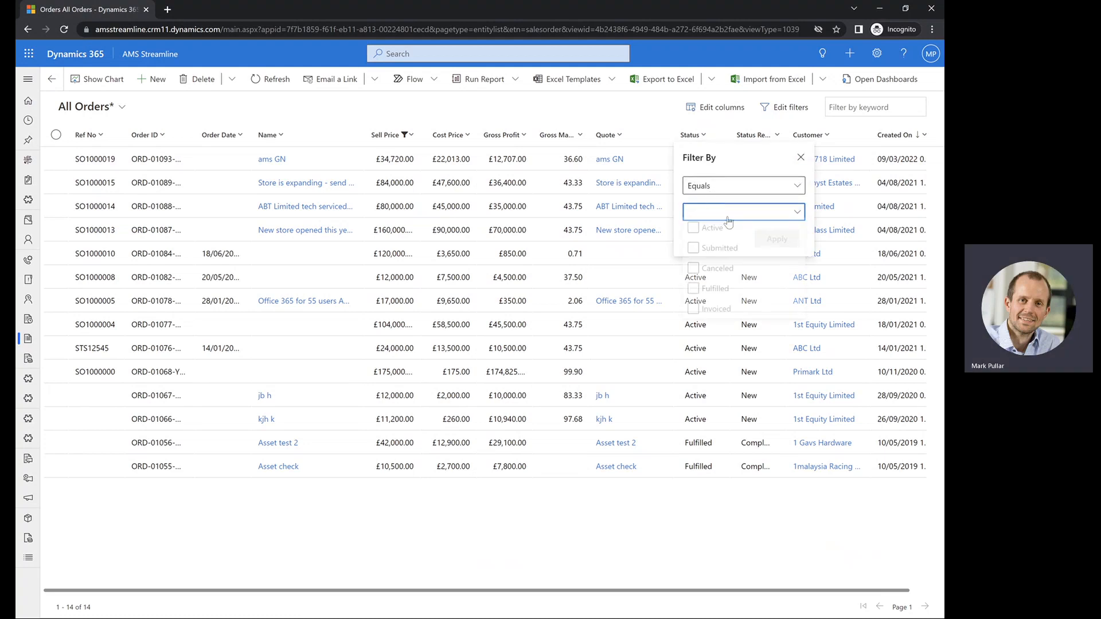
click(695, 232)
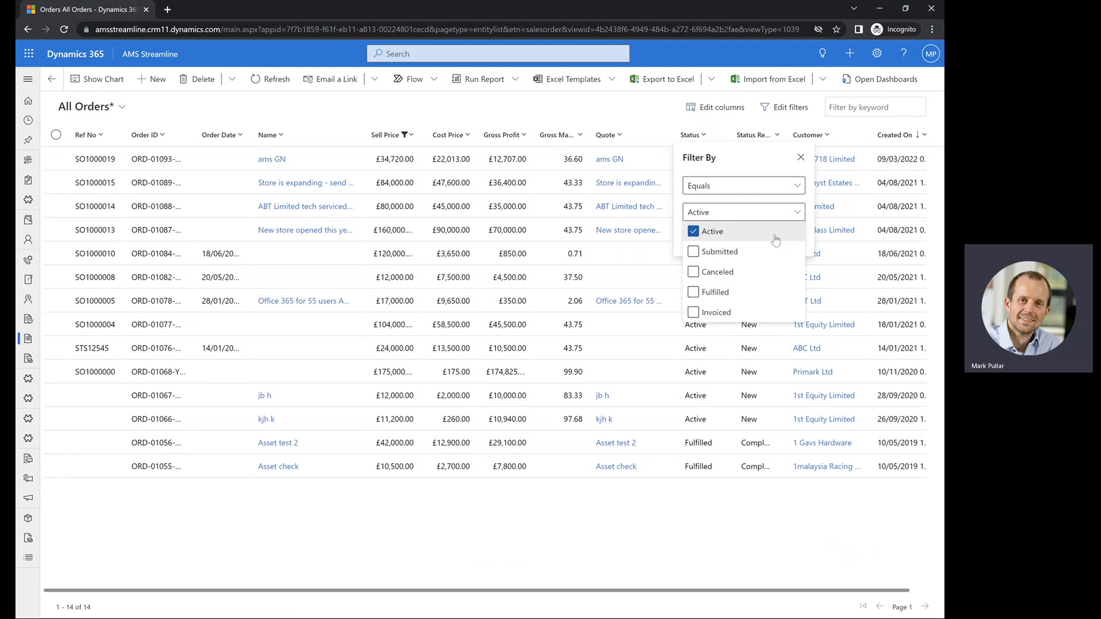
click(731, 162)
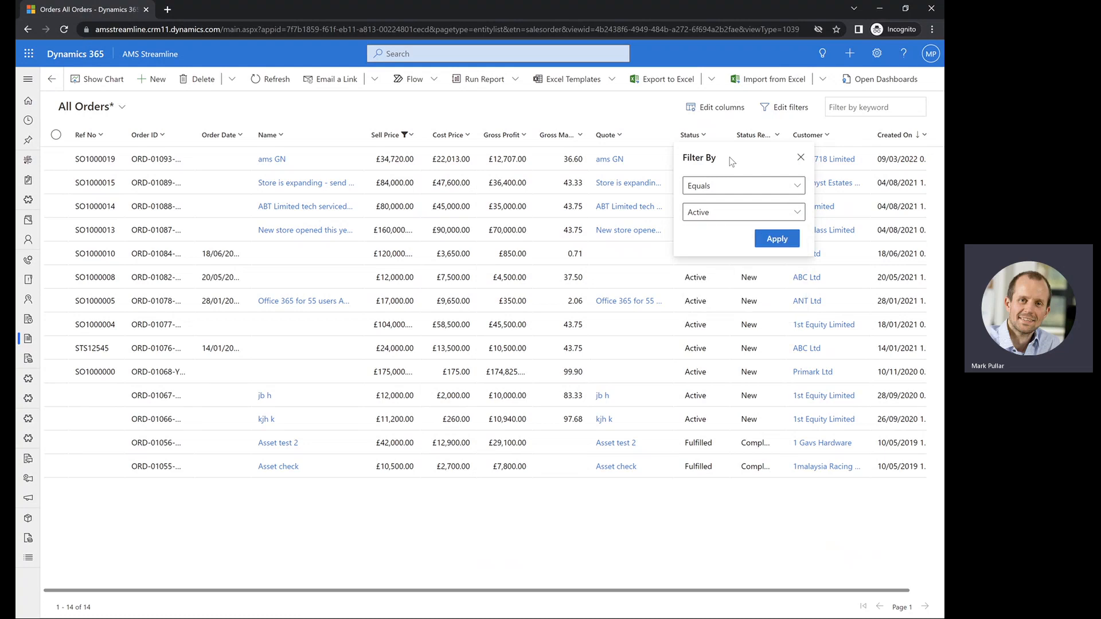
click(775, 238)
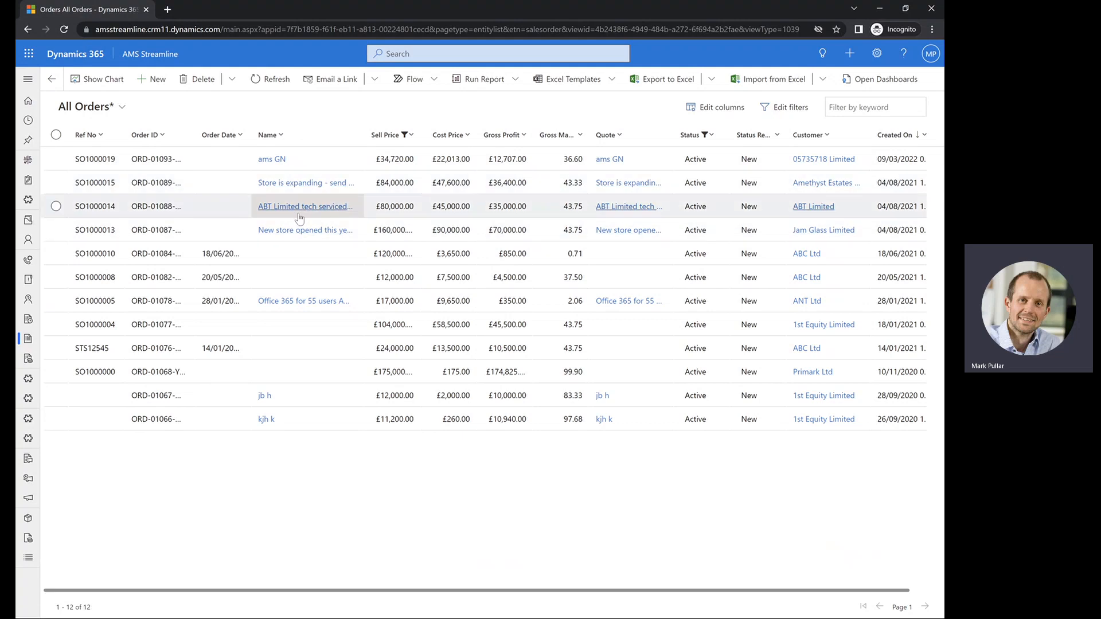
- Place the Name column directly after Ref No and add a Bill To Postcode column between Gross Margin % and Quote
click(719, 109)
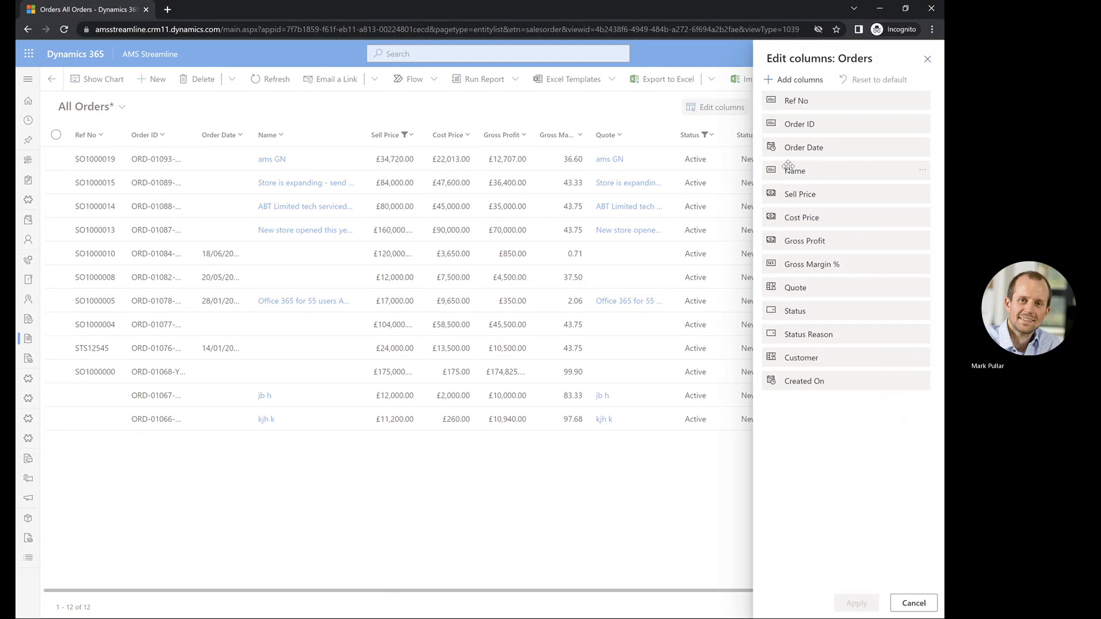
drag(788, 166, 776, 118)
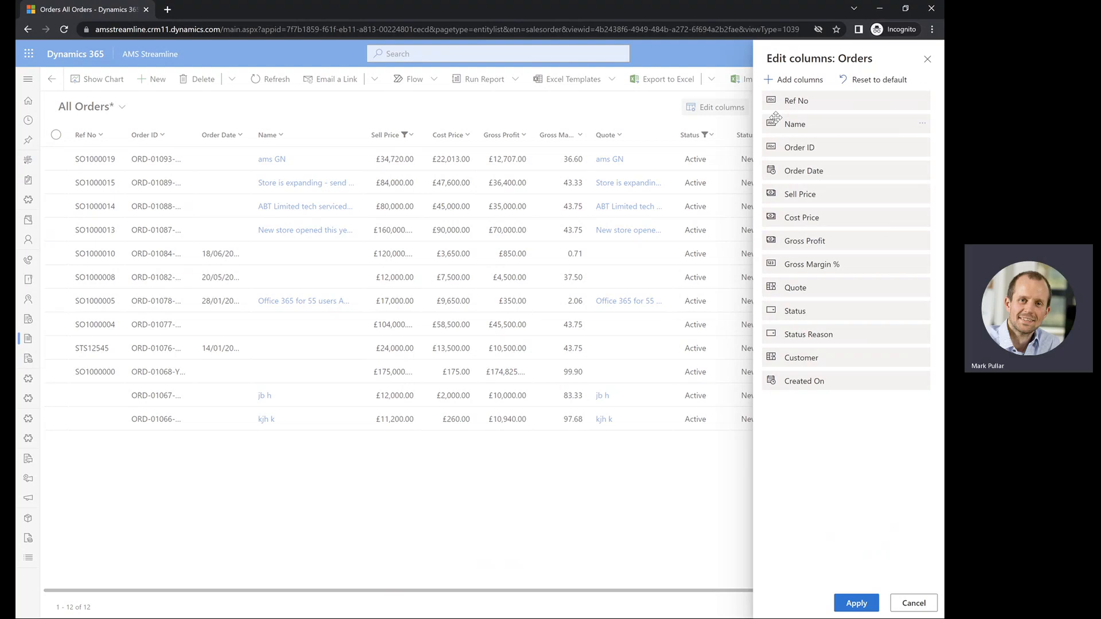
click(787, 81)
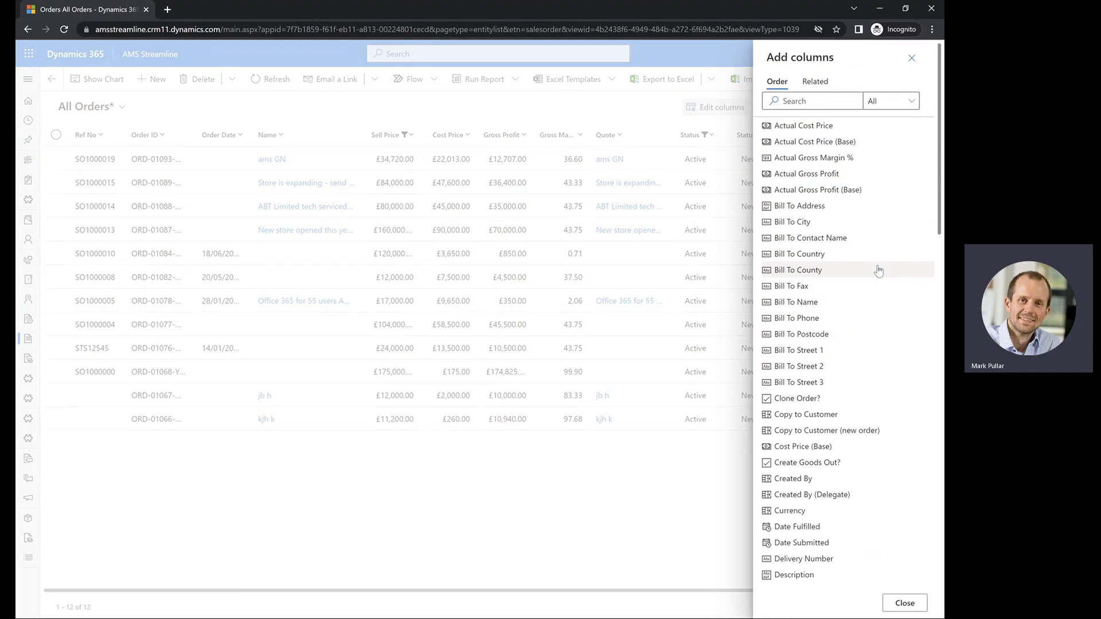
scroll(815, 338, down, 1)
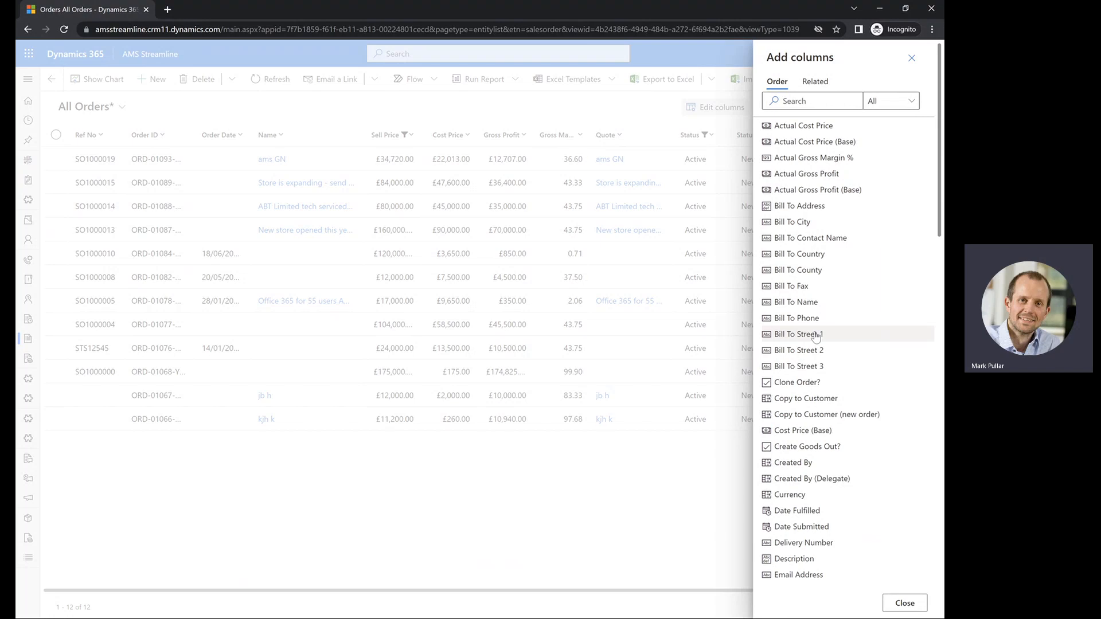
click(905, 603)
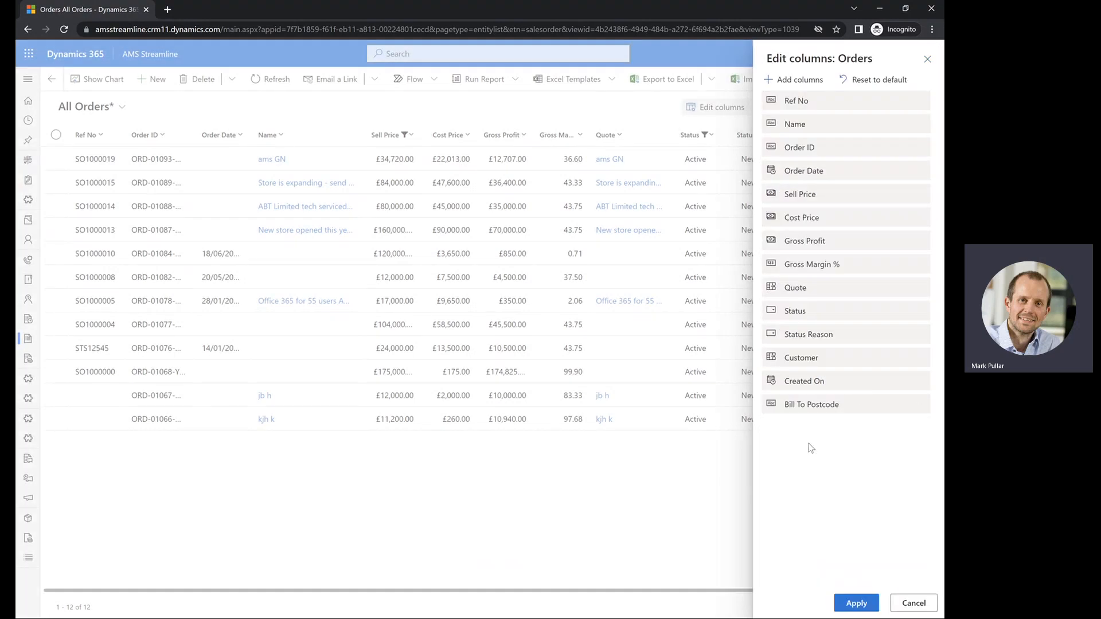
drag(807, 408, 786, 284)
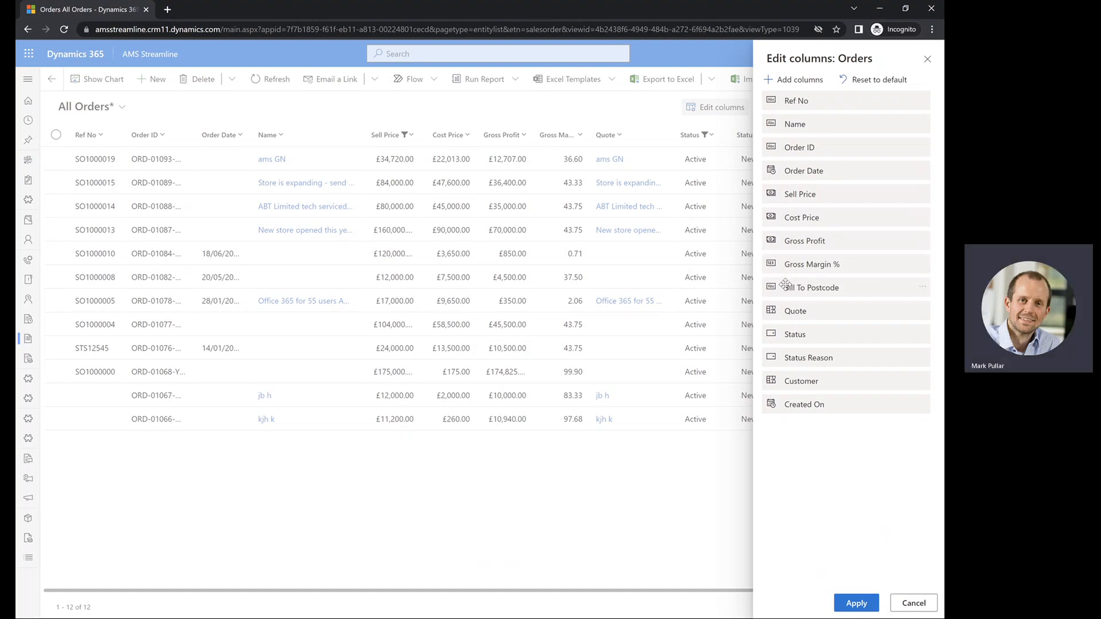
click(854, 605)
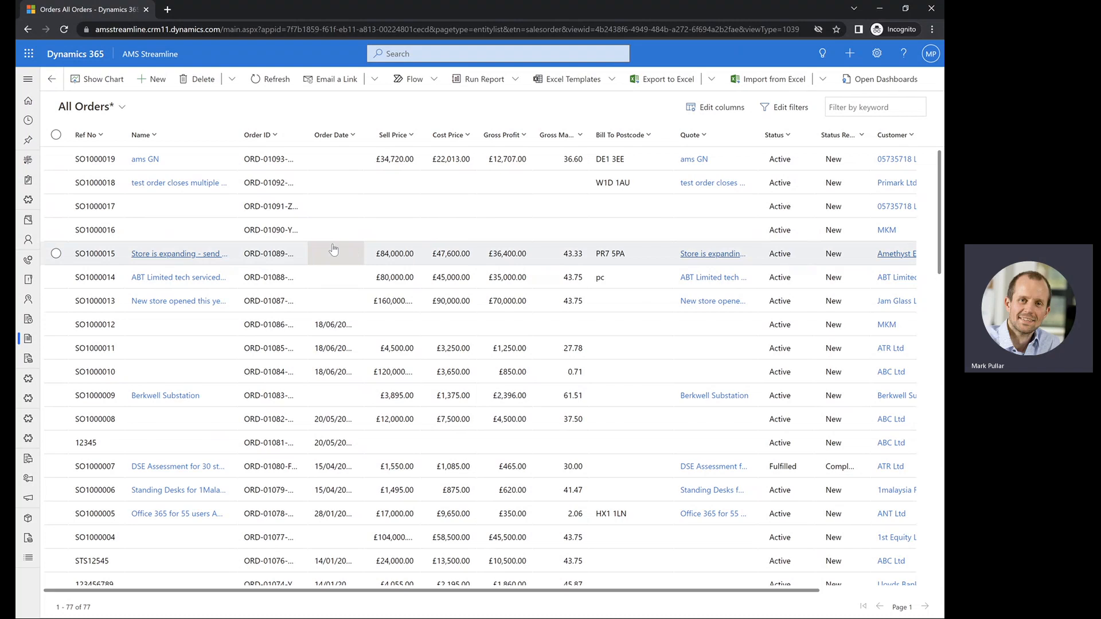
- Filter the rearranged orders list to Sell Price greater than 10000
click(407, 135)
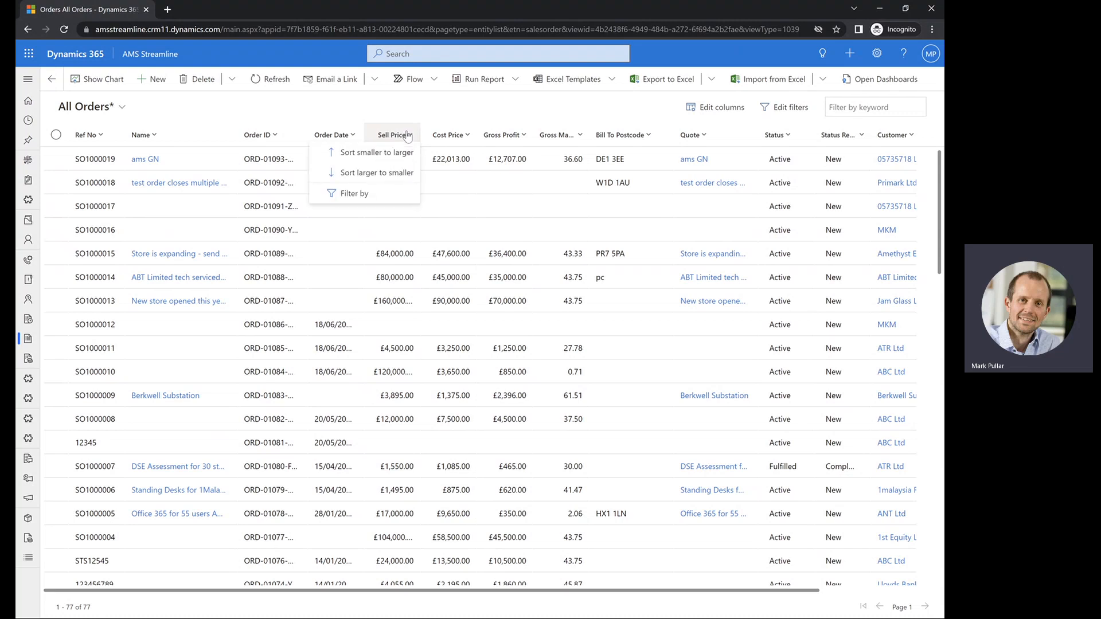
click(358, 195)
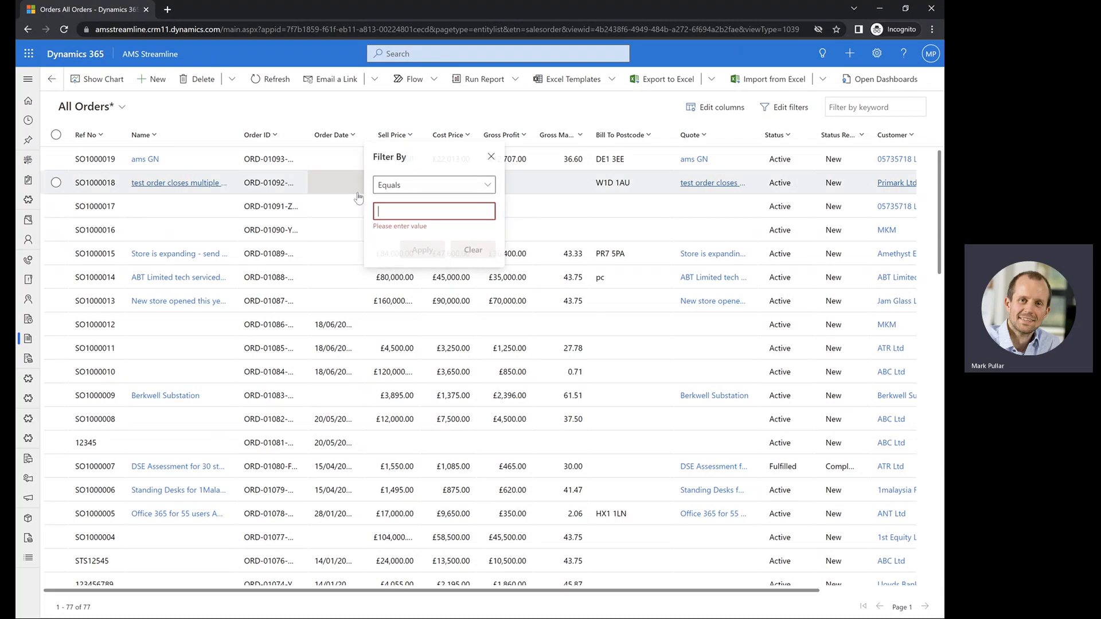
click(399, 185)
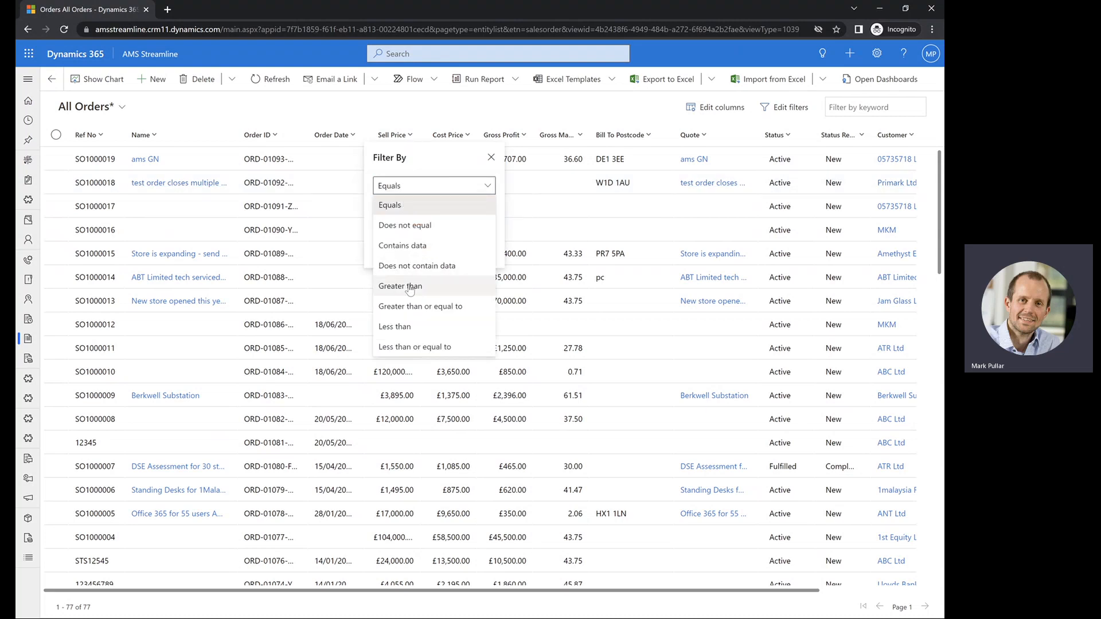
click(408, 285)
click(411, 211)
text(10000)
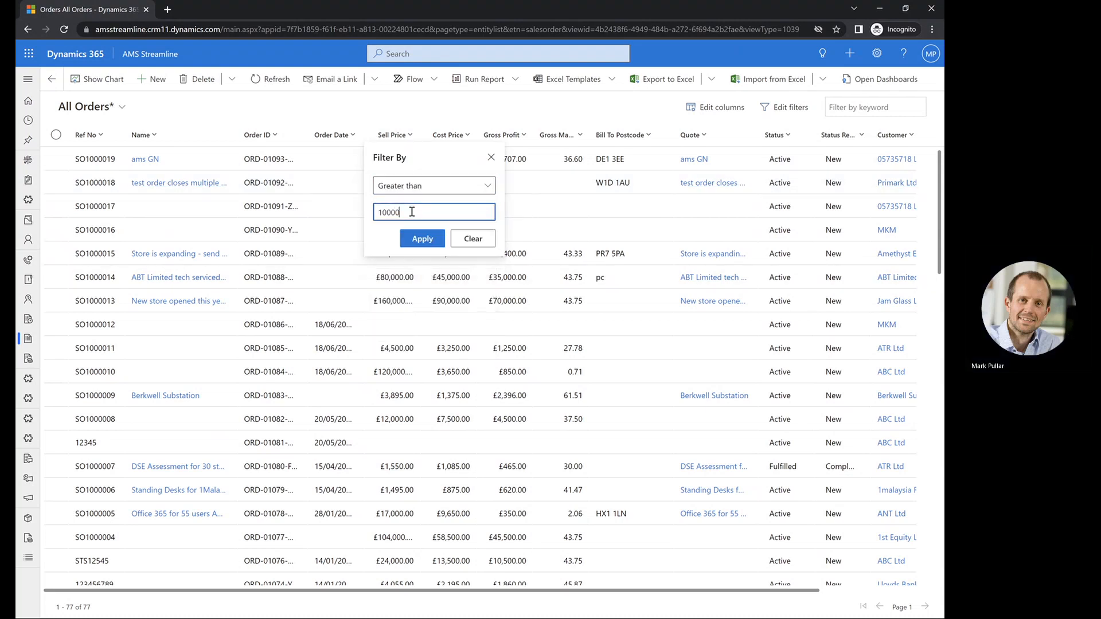
click(422, 247)
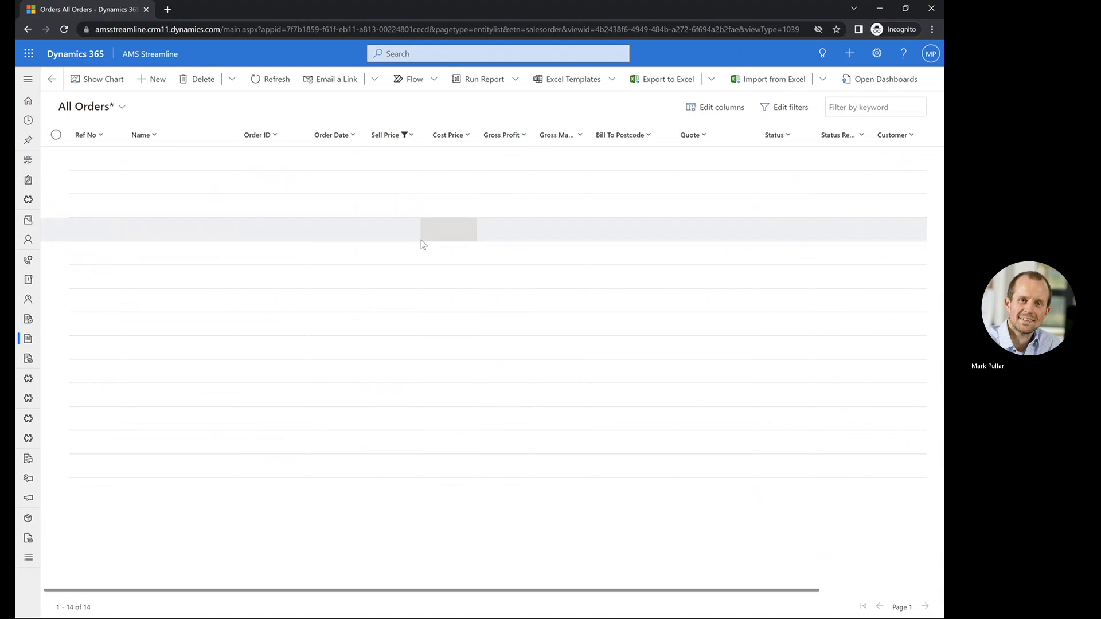
- Restrict the filtered orders further to those with a Status equal to Active
click(781, 135)
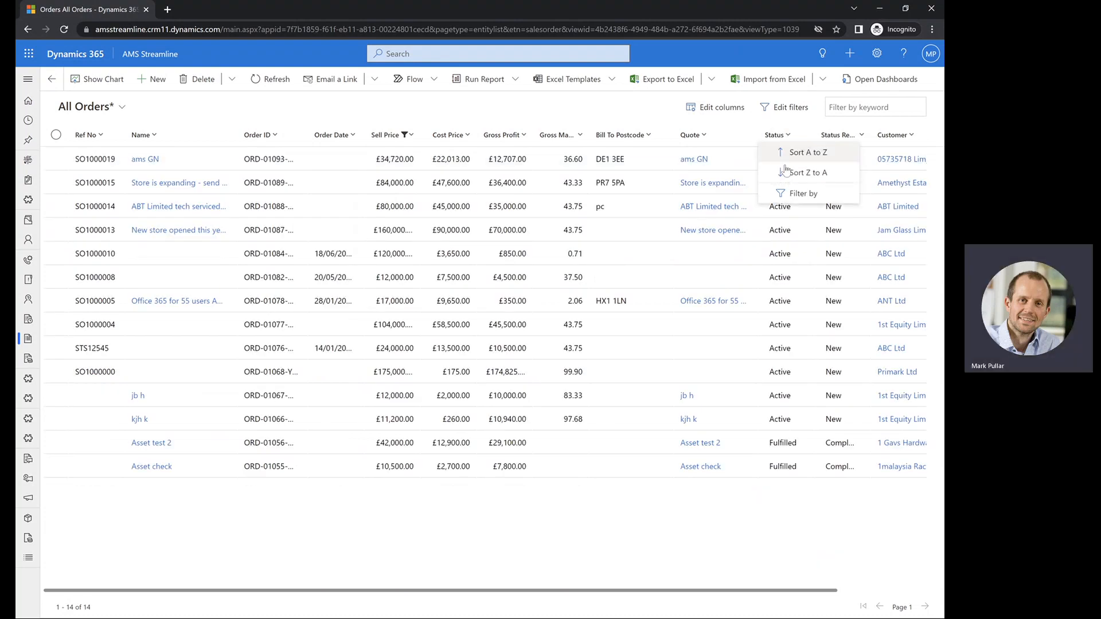
click(789, 193)
click(803, 212)
click(793, 232)
click(820, 163)
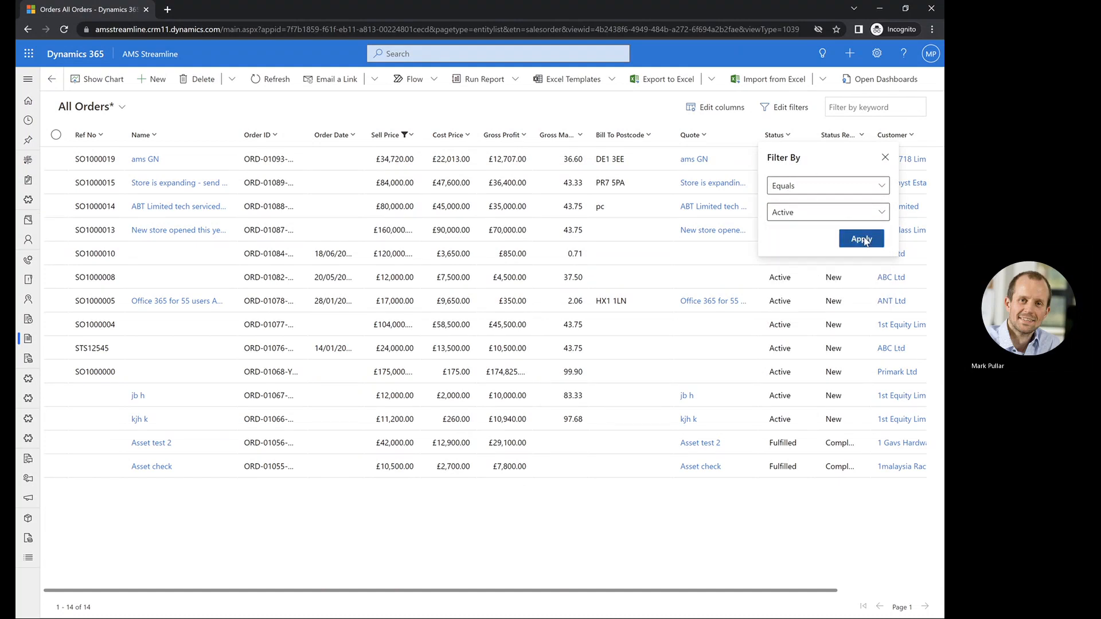
click(861, 239)
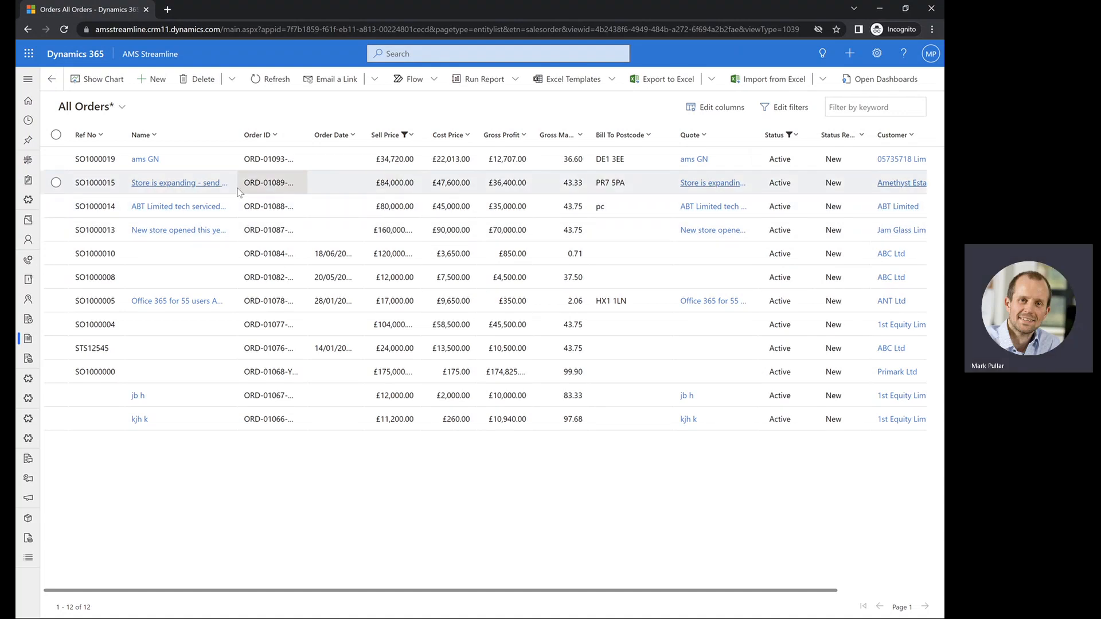
- Save the customised orders list as a new view named "All Orders over 10k"
click(123, 109)
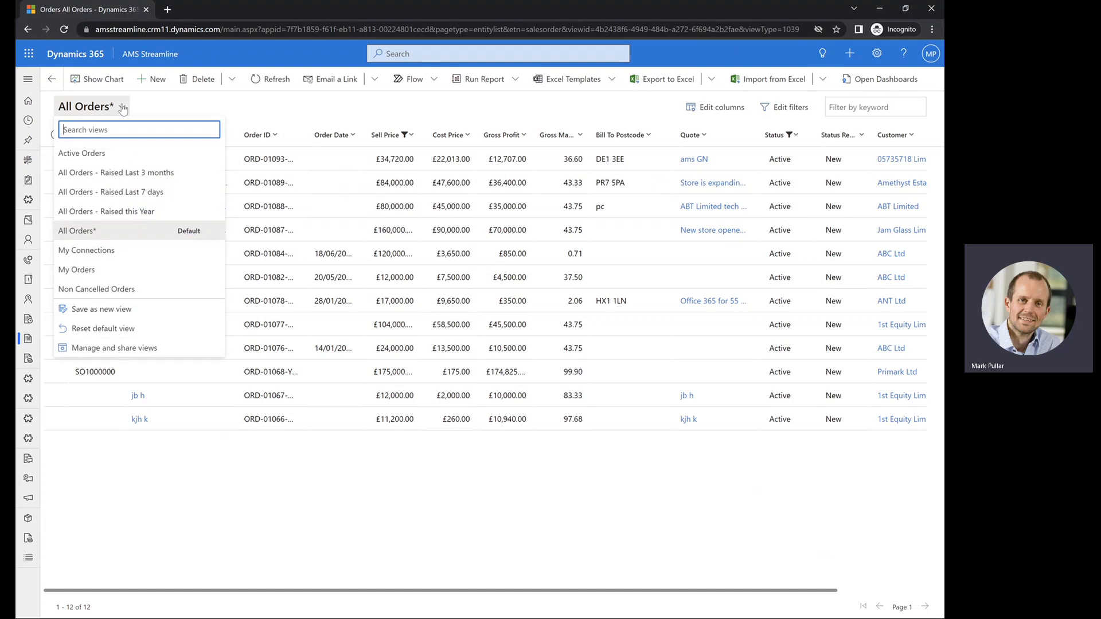
click(102, 309)
click(528, 306)
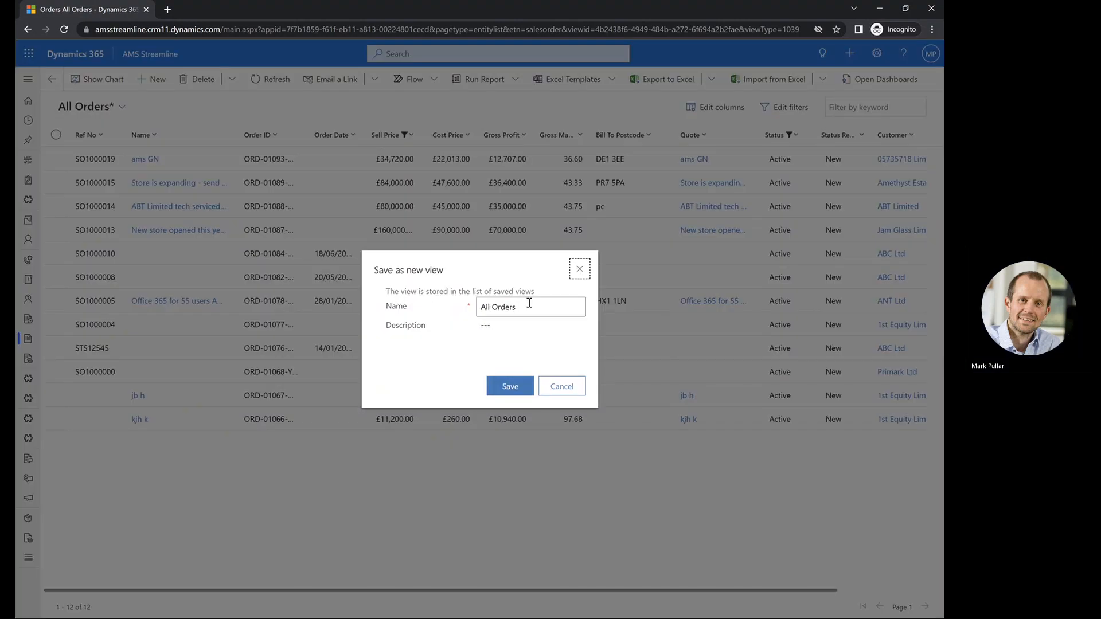
text(over 10k)
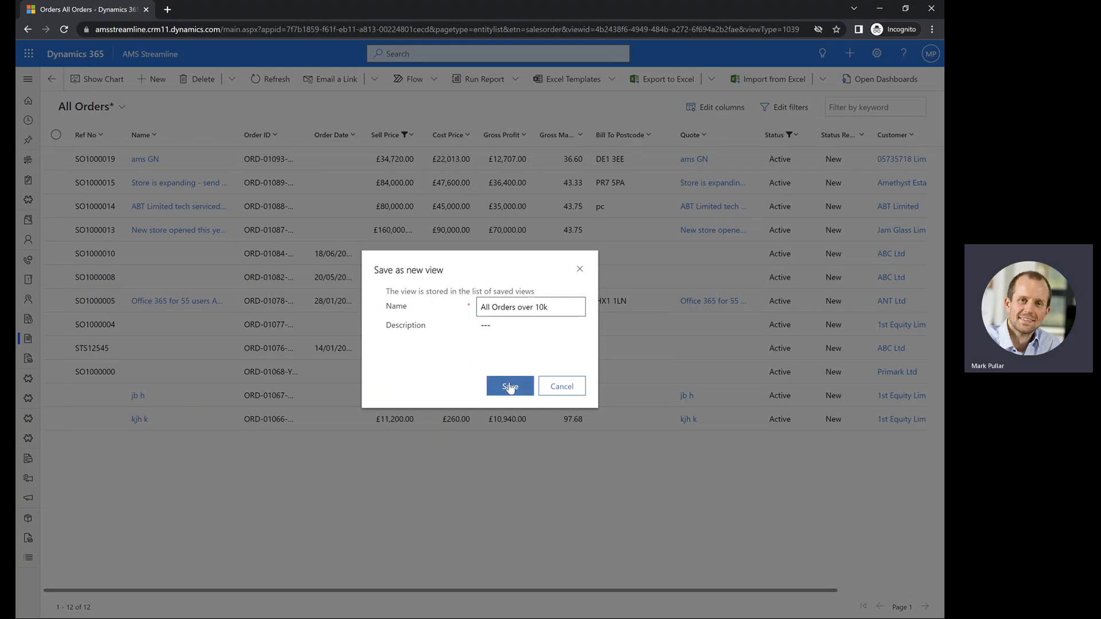
click(510, 385)
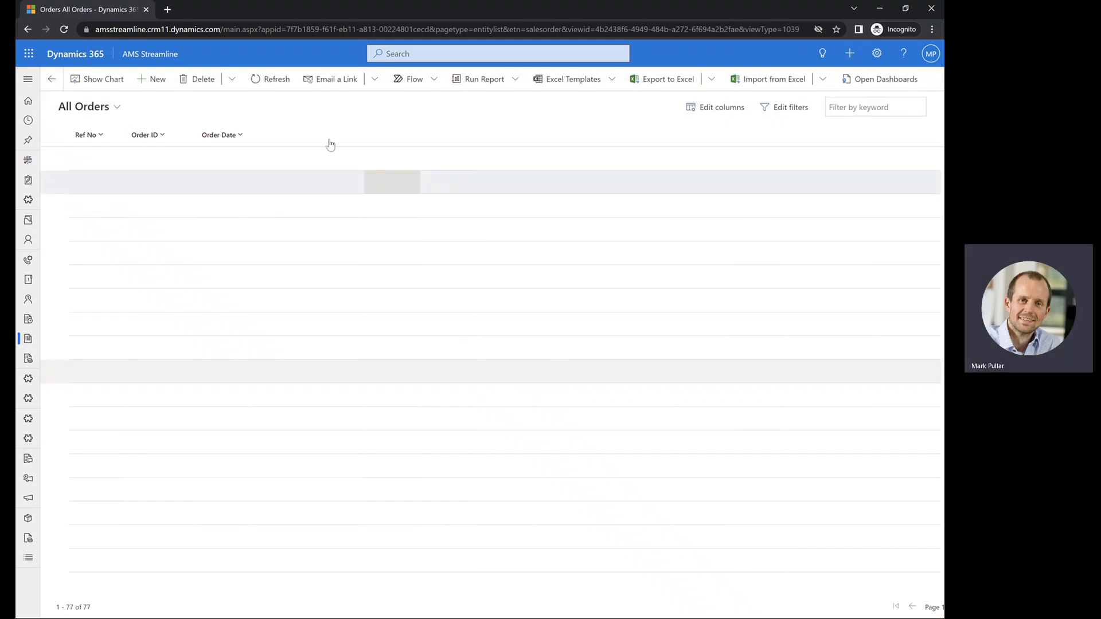
- Reload the orders page and sign in to continue
click(64, 30)
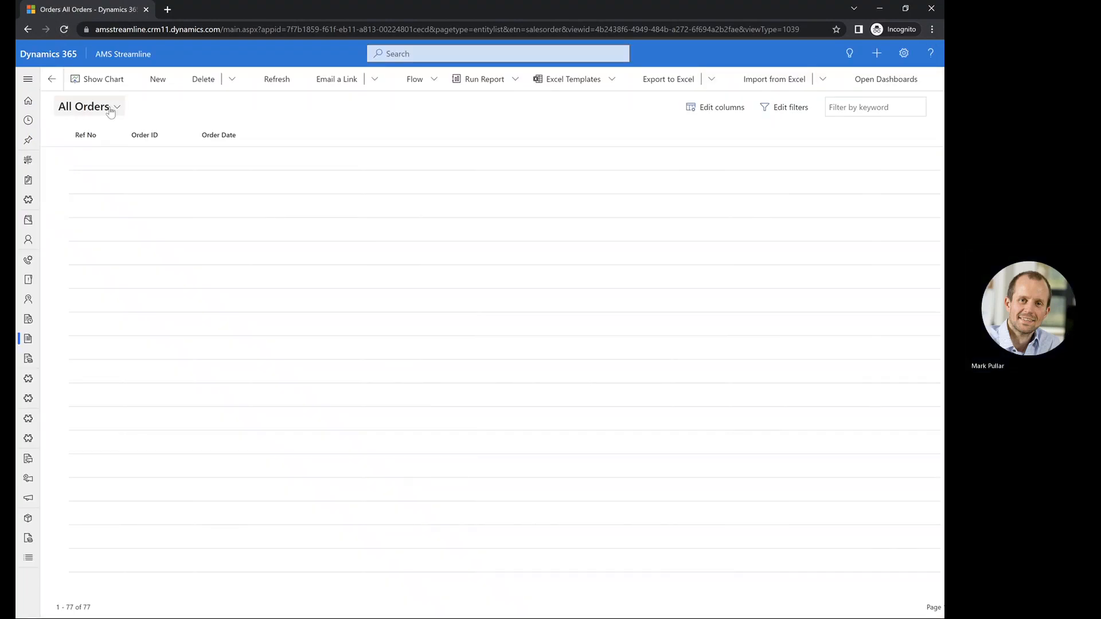
click(110, 109)
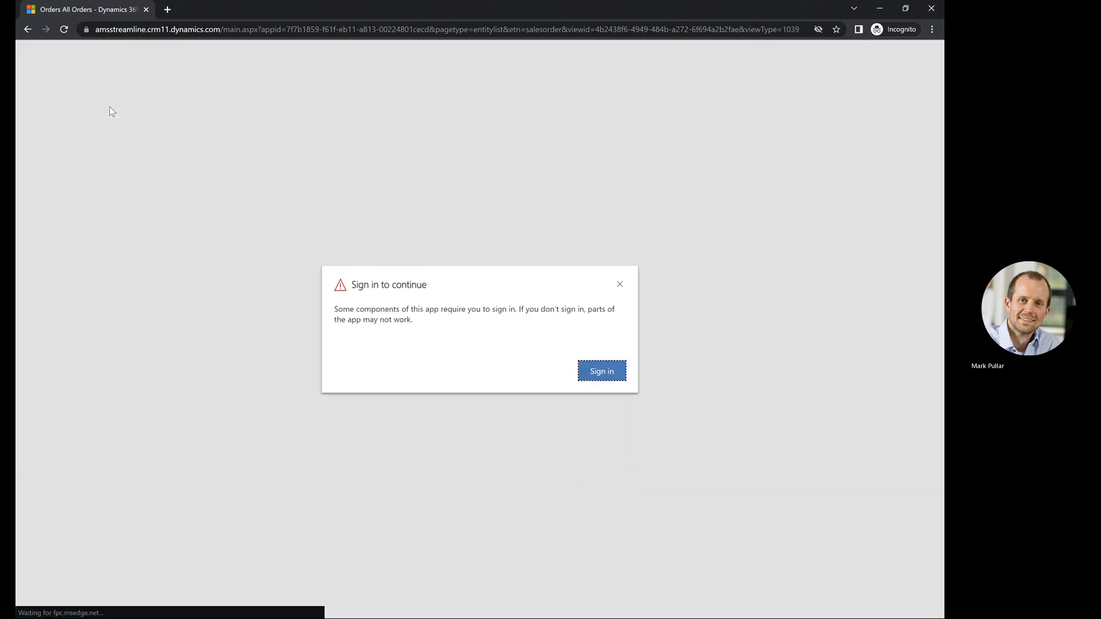
click(599, 372)
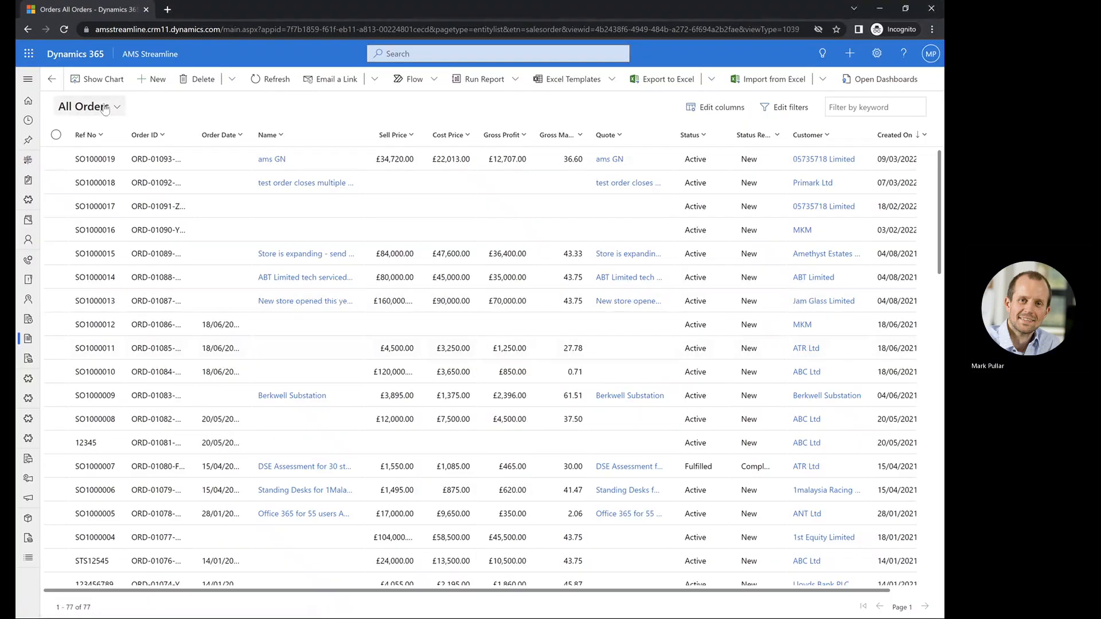
- Refresh the page again and switch from All Orders to the saved "All Orders over 10k" view
click(105, 107)
click(105, 108)
click(65, 30)
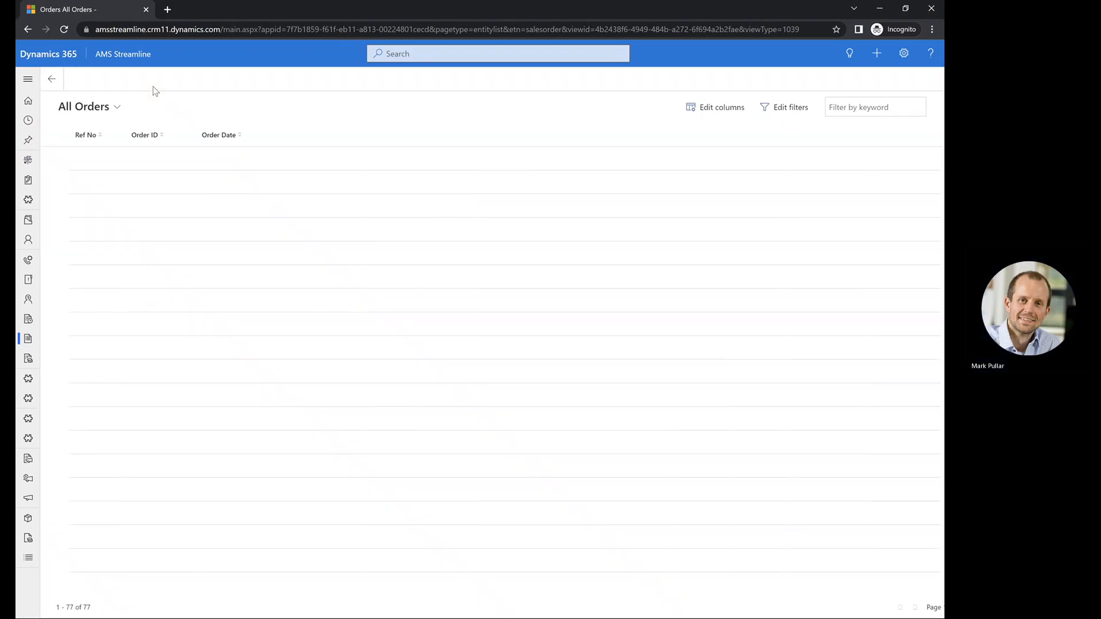
click(109, 108)
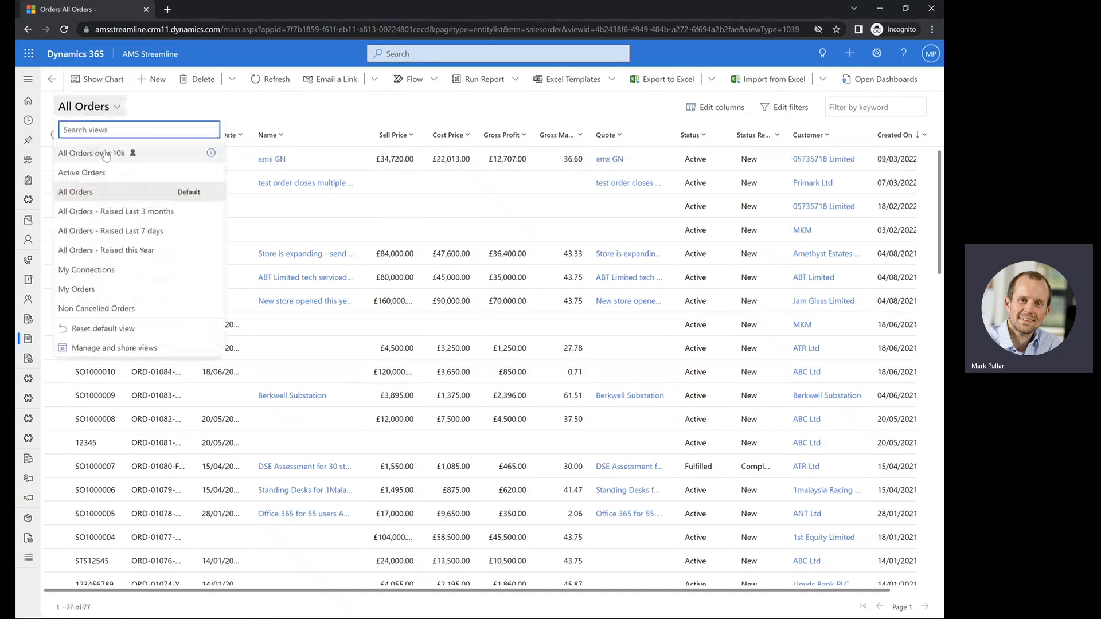
click(103, 153)
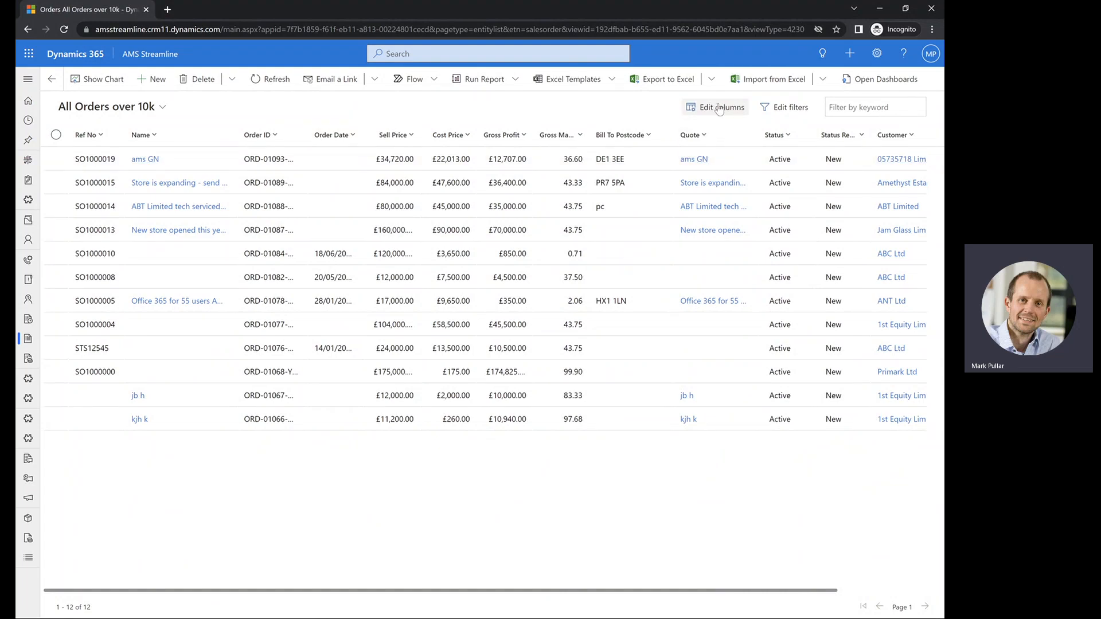
- Review the filter conditions of the "All Orders over 10k" view and leave them without applying changes
click(784, 111)
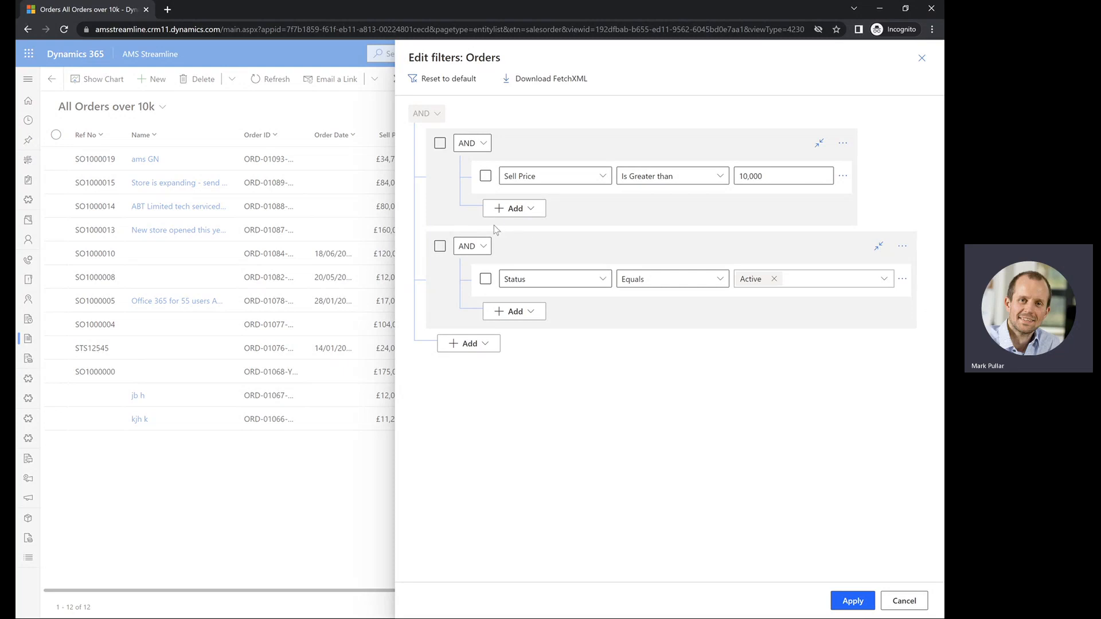
click(484, 248)
click(905, 602)
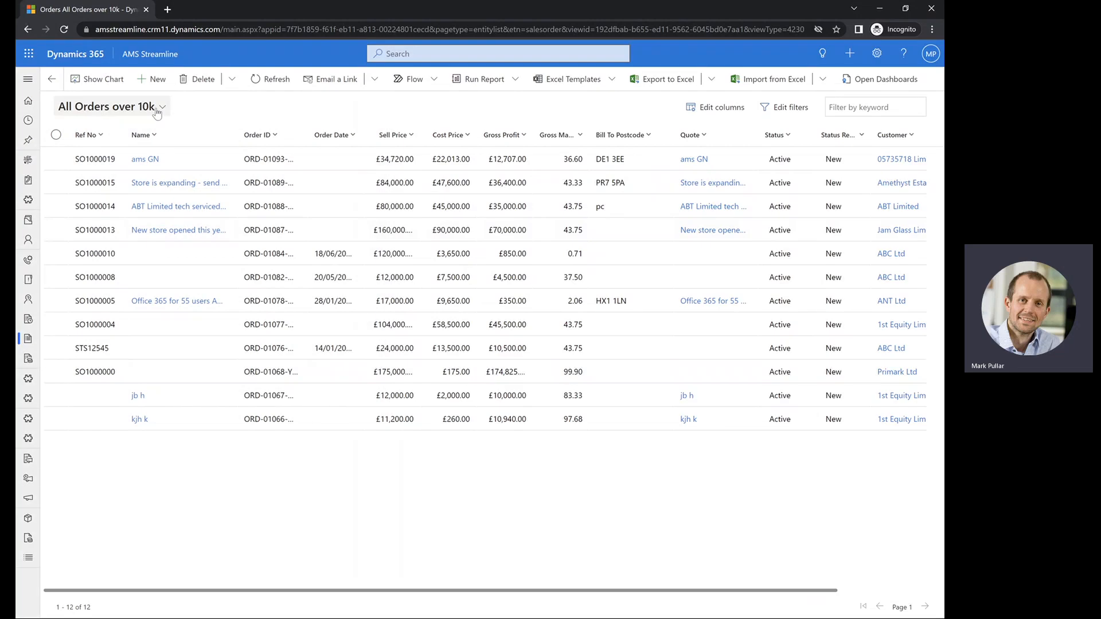
- Make the "All Orders over 10k" view the default view for orders
click(163, 107)
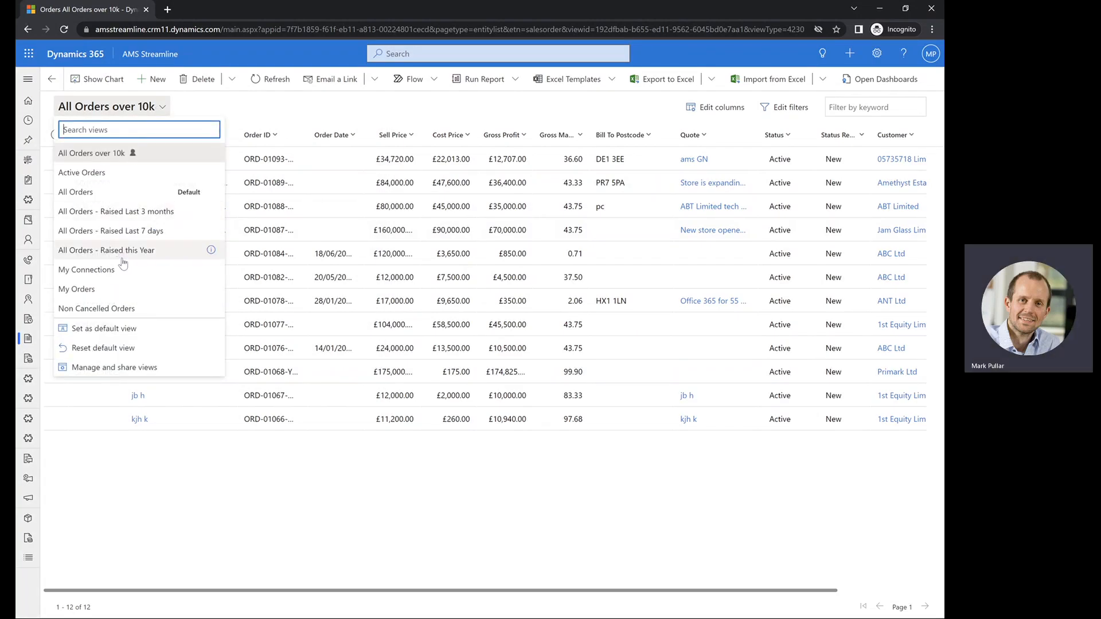
click(128, 332)
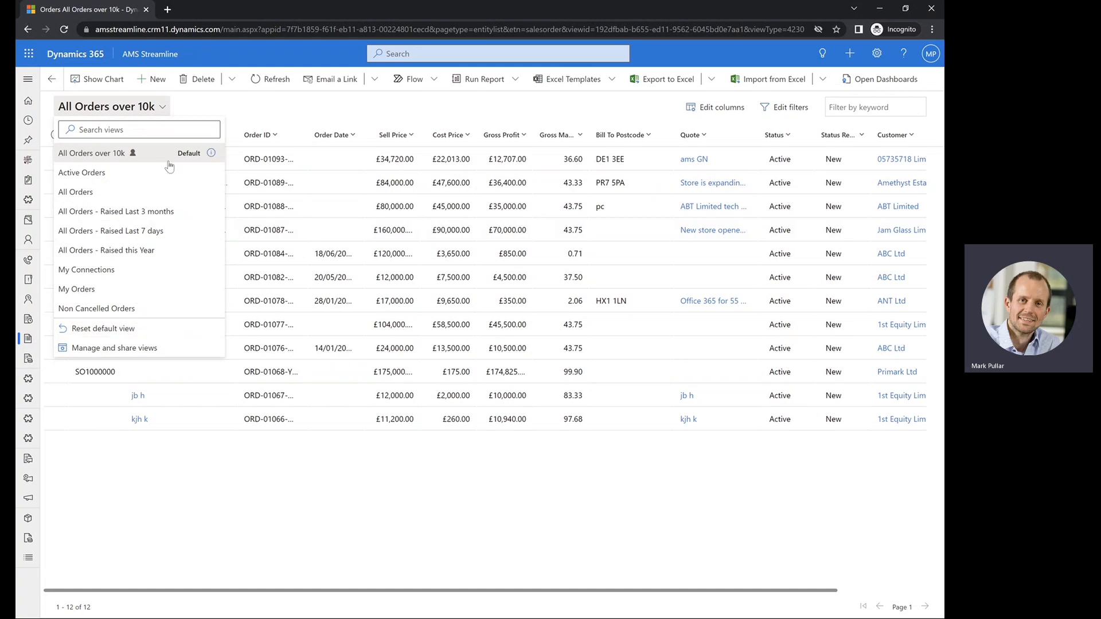
- Open the sharing settings of the "All Orders over 10k" view and add the amsstreamline team
click(118, 348)
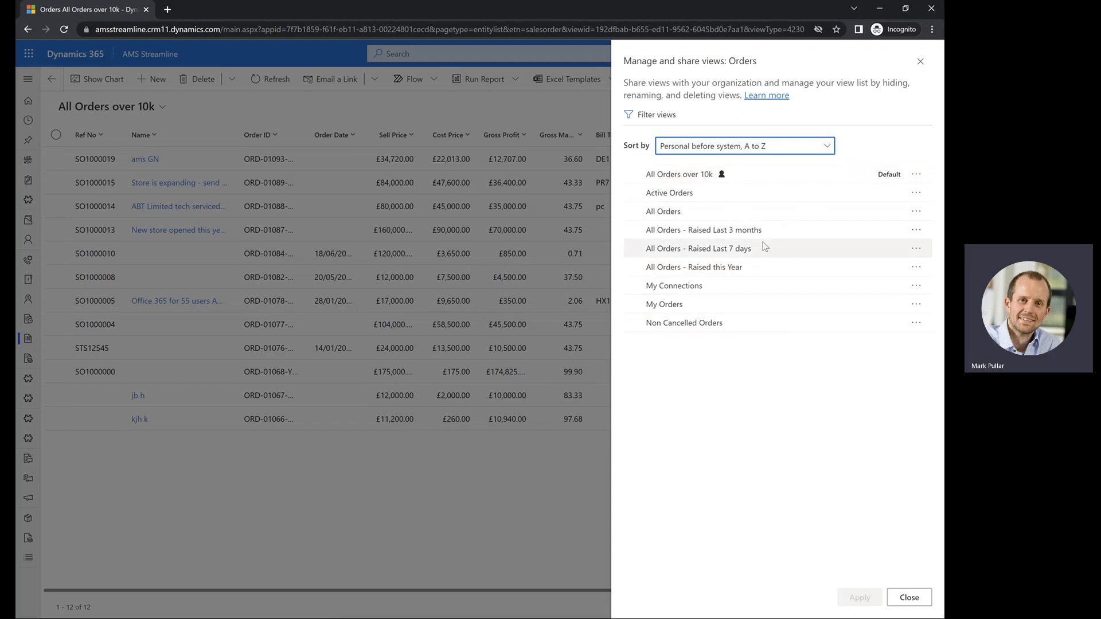
click(916, 175)
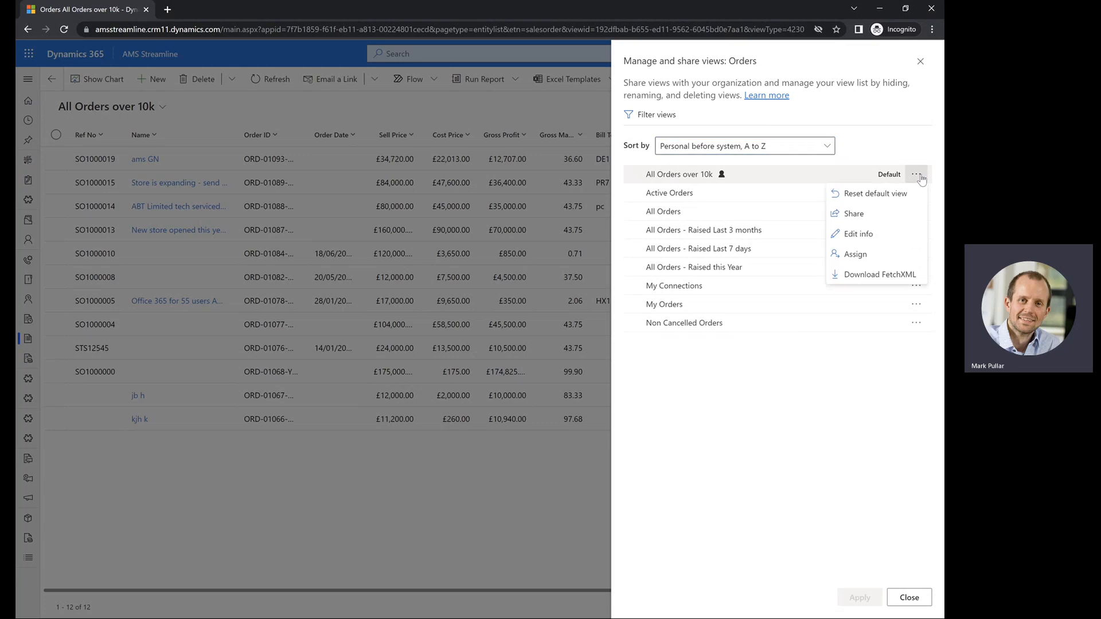
click(862, 214)
click(481, 133)
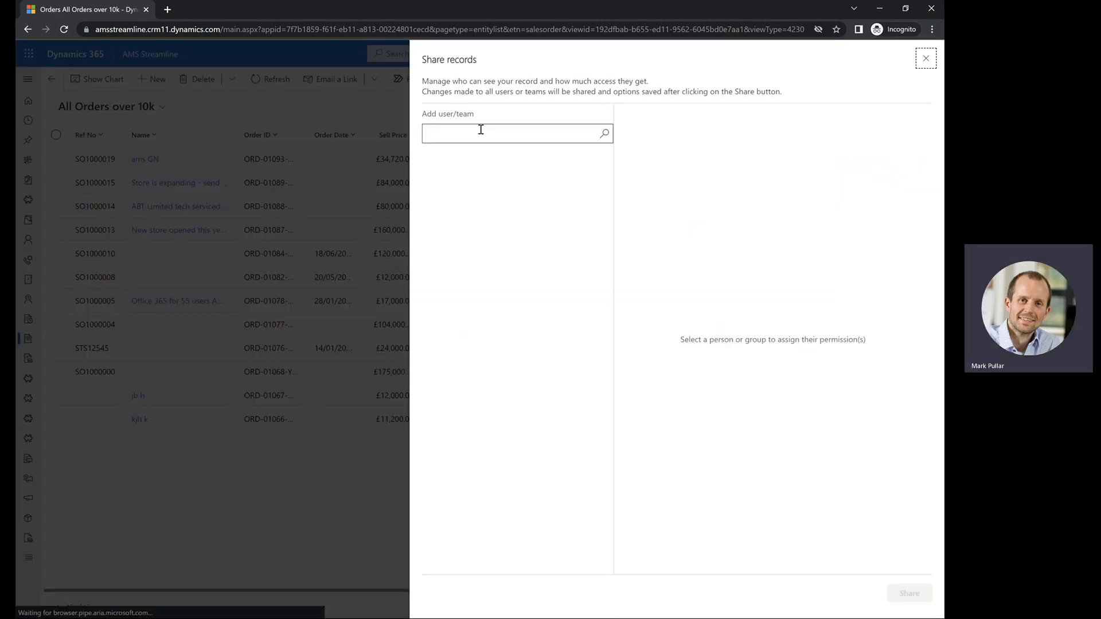
key(Return)
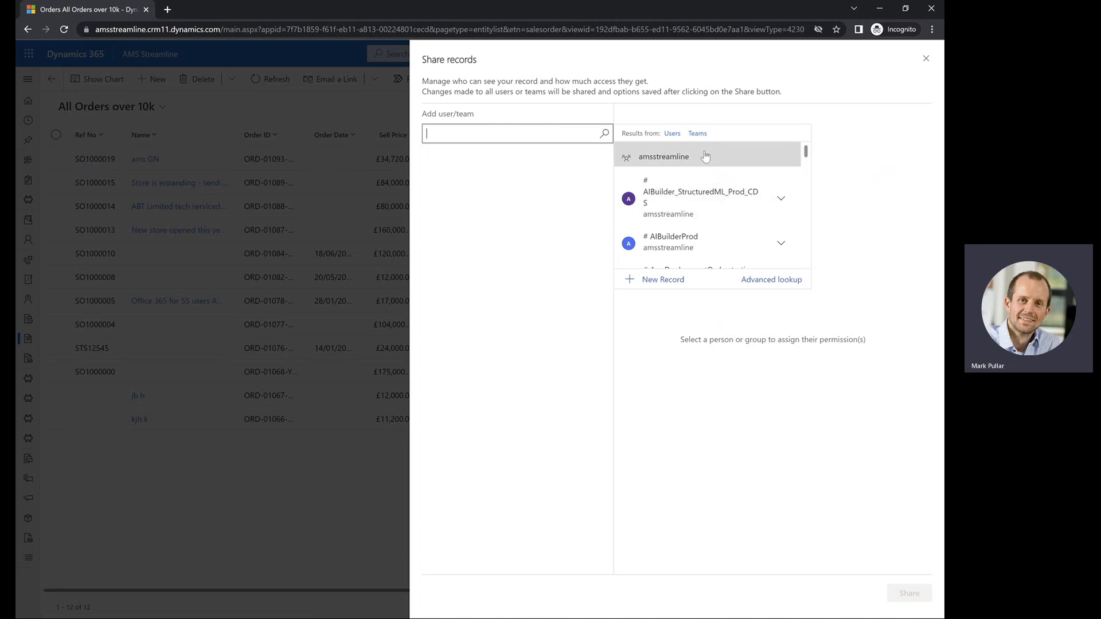
click(706, 155)
click(509, 189)
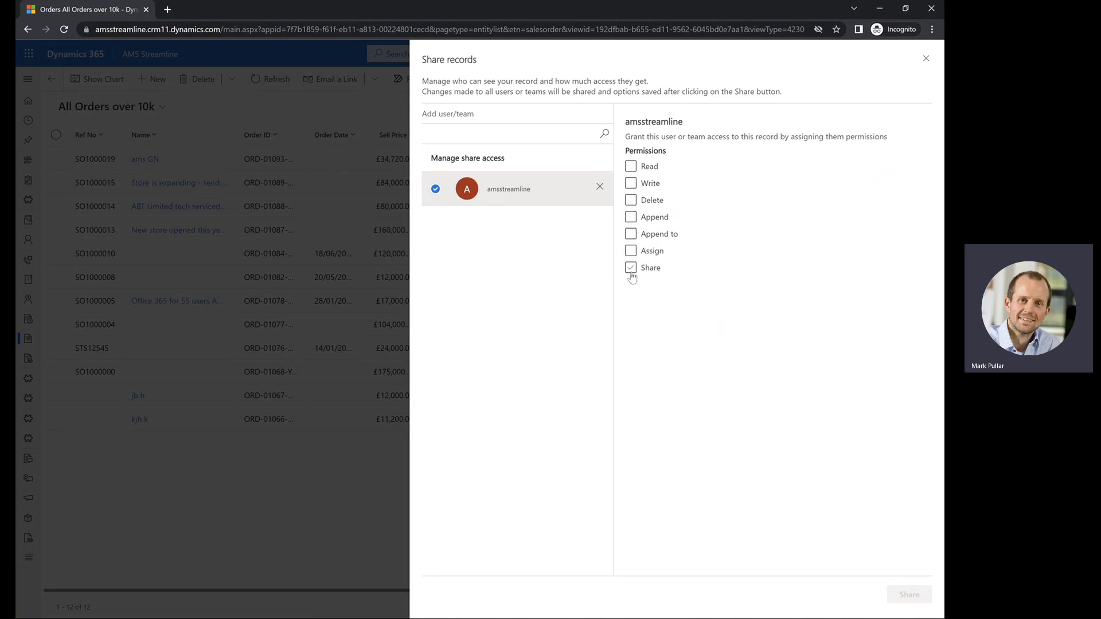
- Share the view with the amsstreamline team with Read permission only, and return to the orders list
click(631, 167)
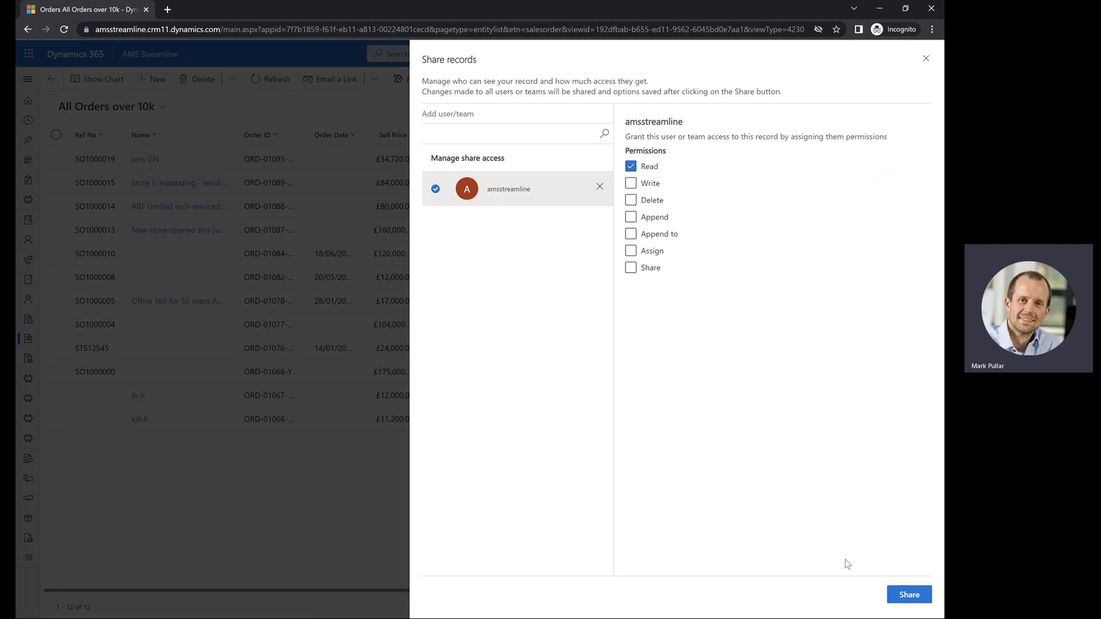
click(898, 594)
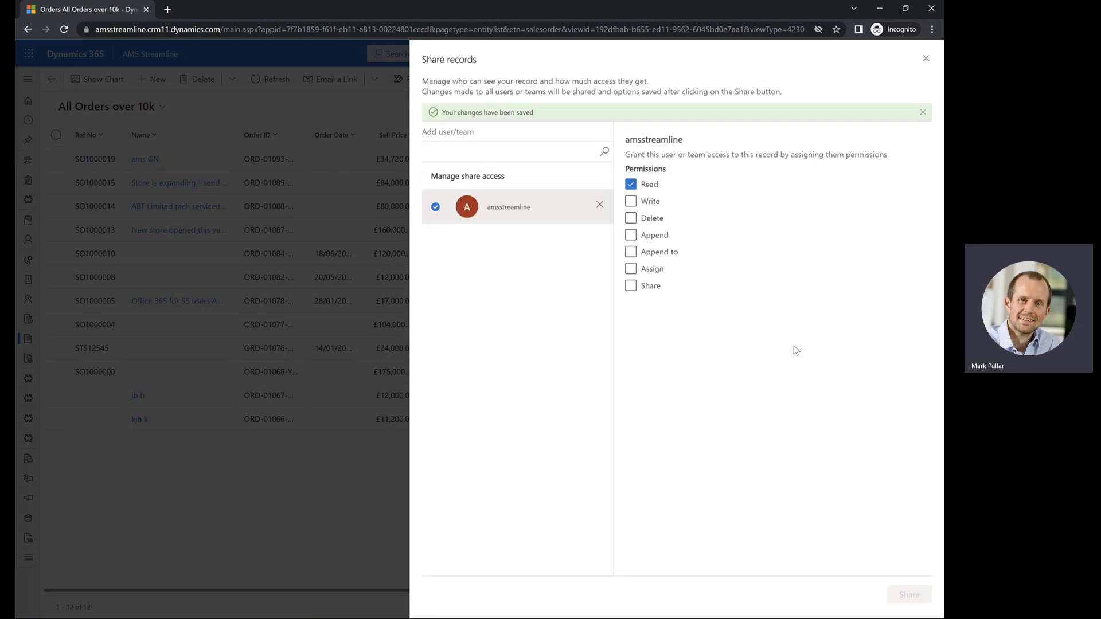
click(926, 59)
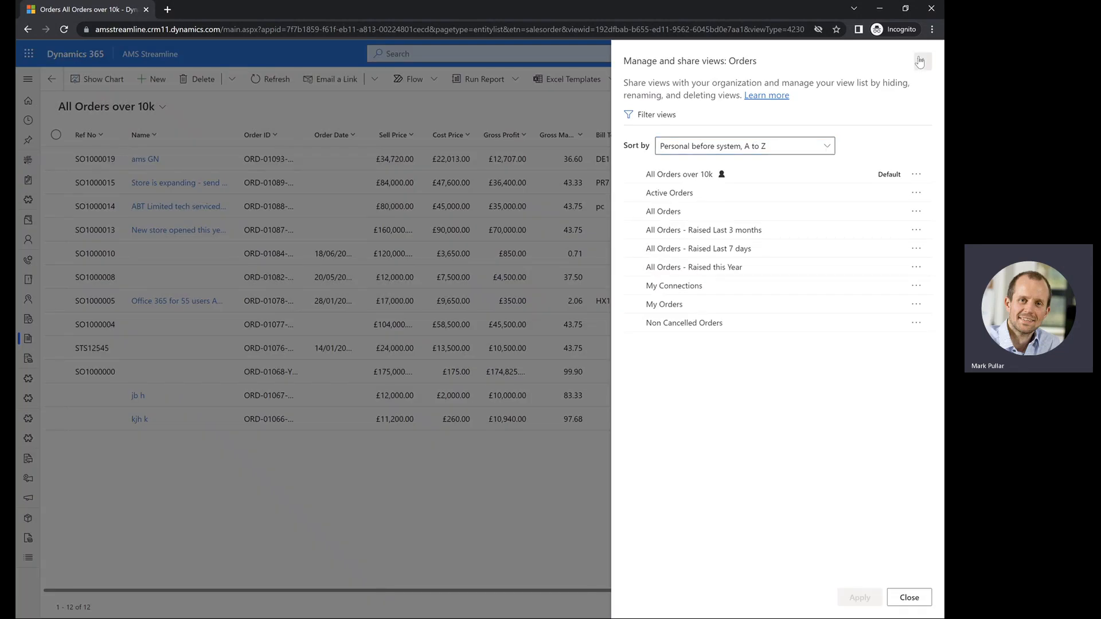
click(920, 62)
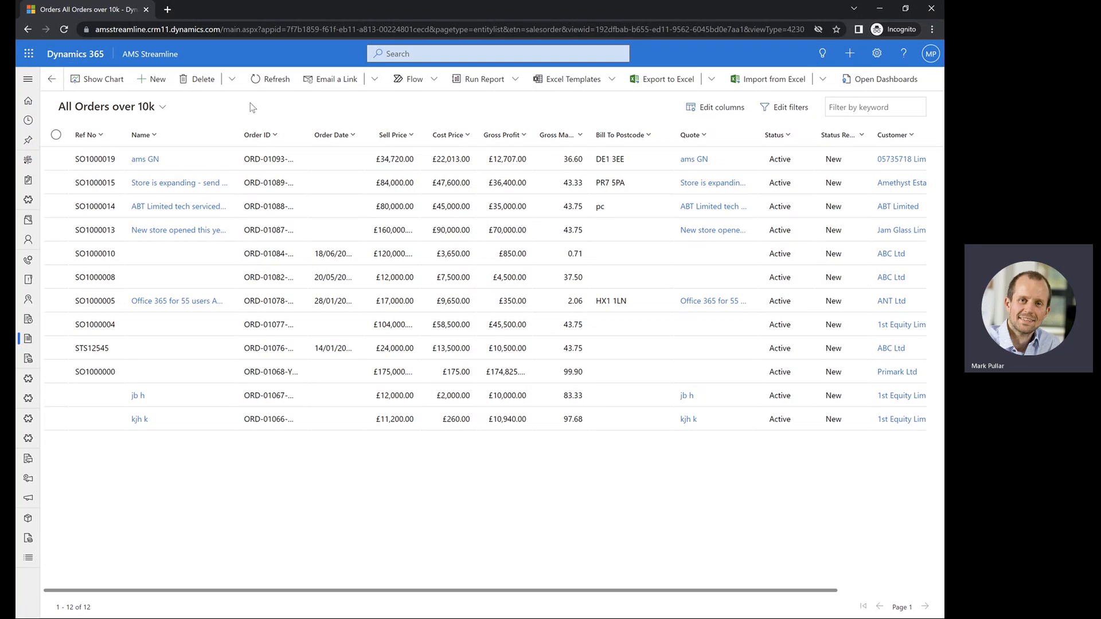
- Show a chart beside the orders list and switch it to "Top 5 Customers - Bar"
click(97, 84)
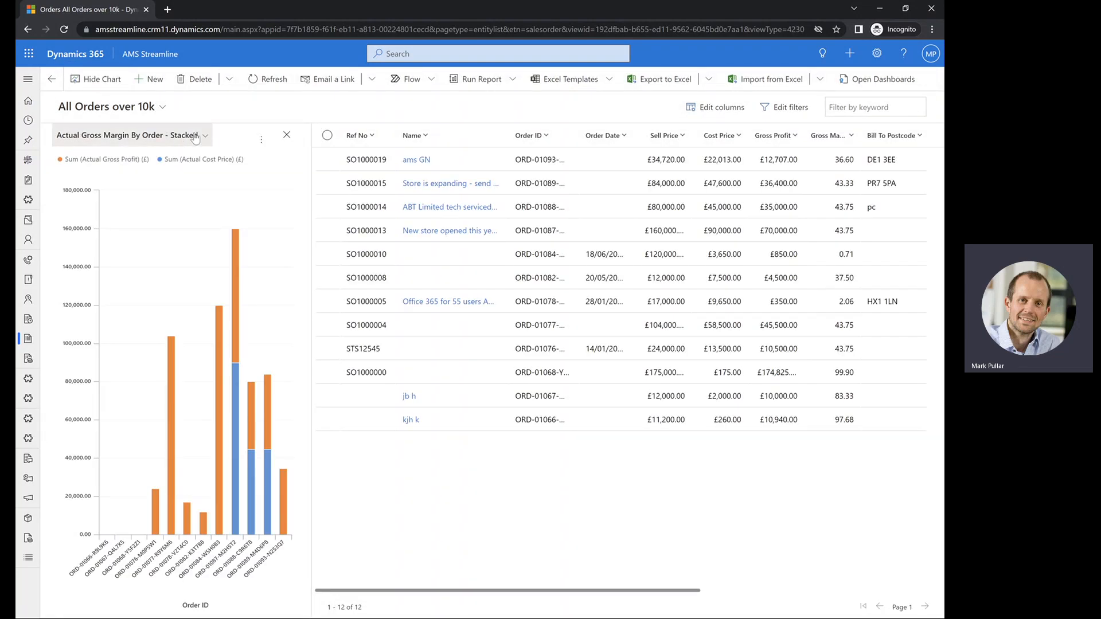
click(195, 138)
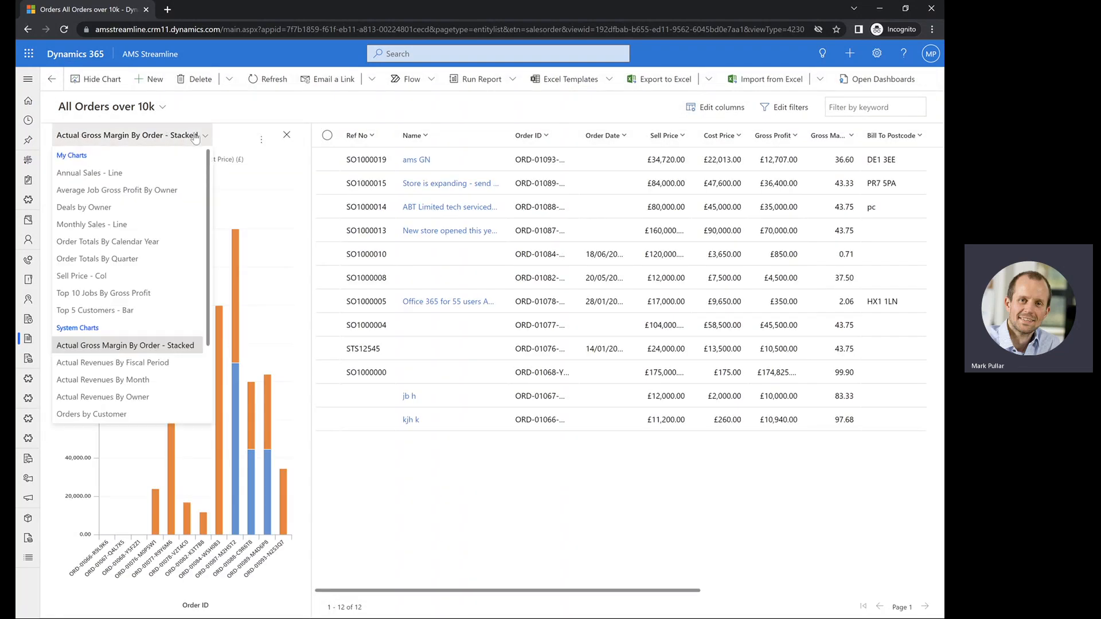
click(102, 313)
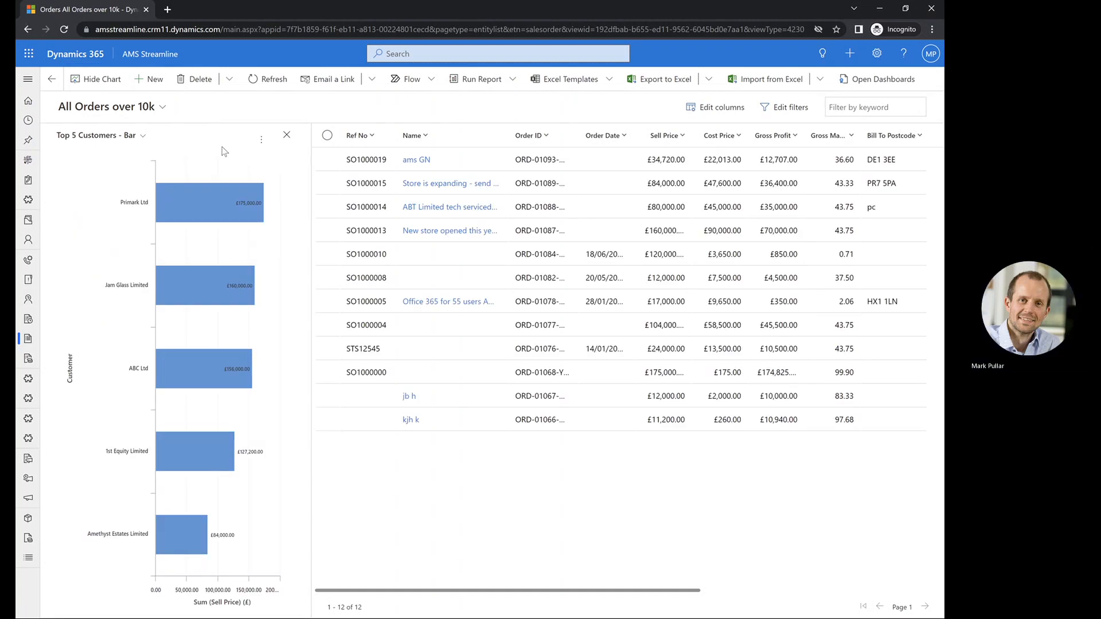